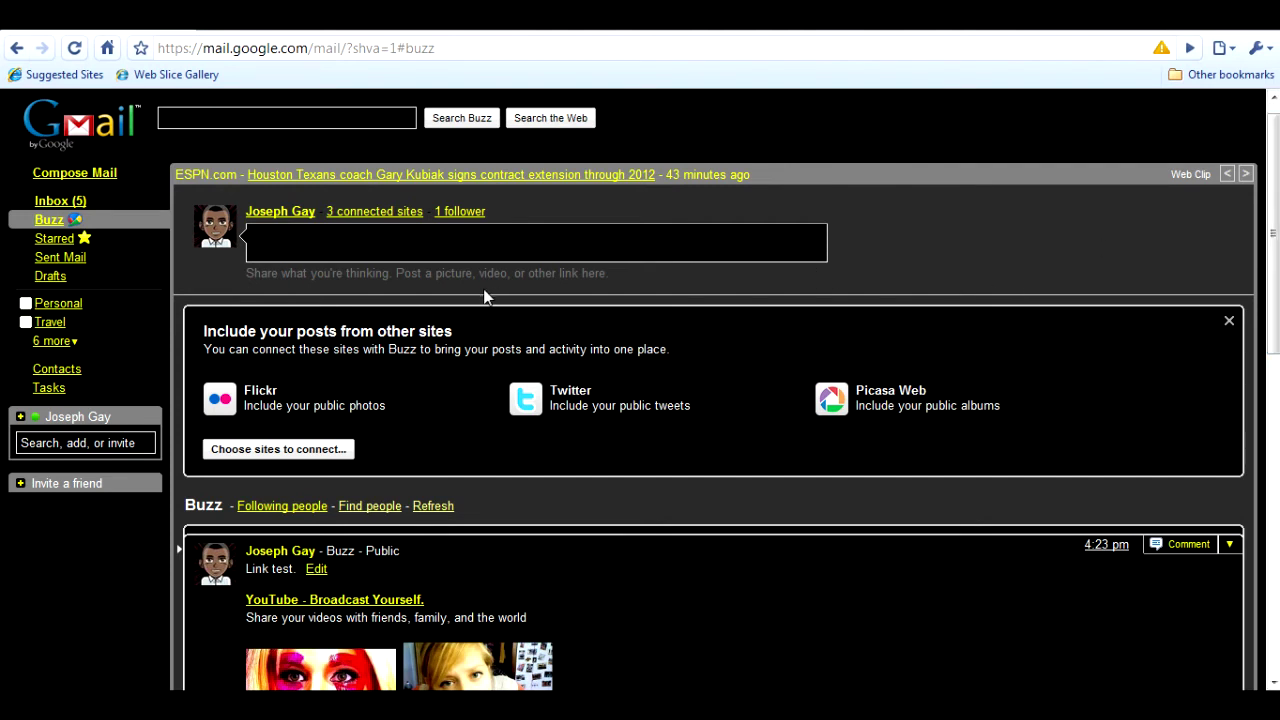
Show the 3 connected sites listed under the profile name on the Buzz page
{"action": "left_click", "coordinate": [356, 213]}
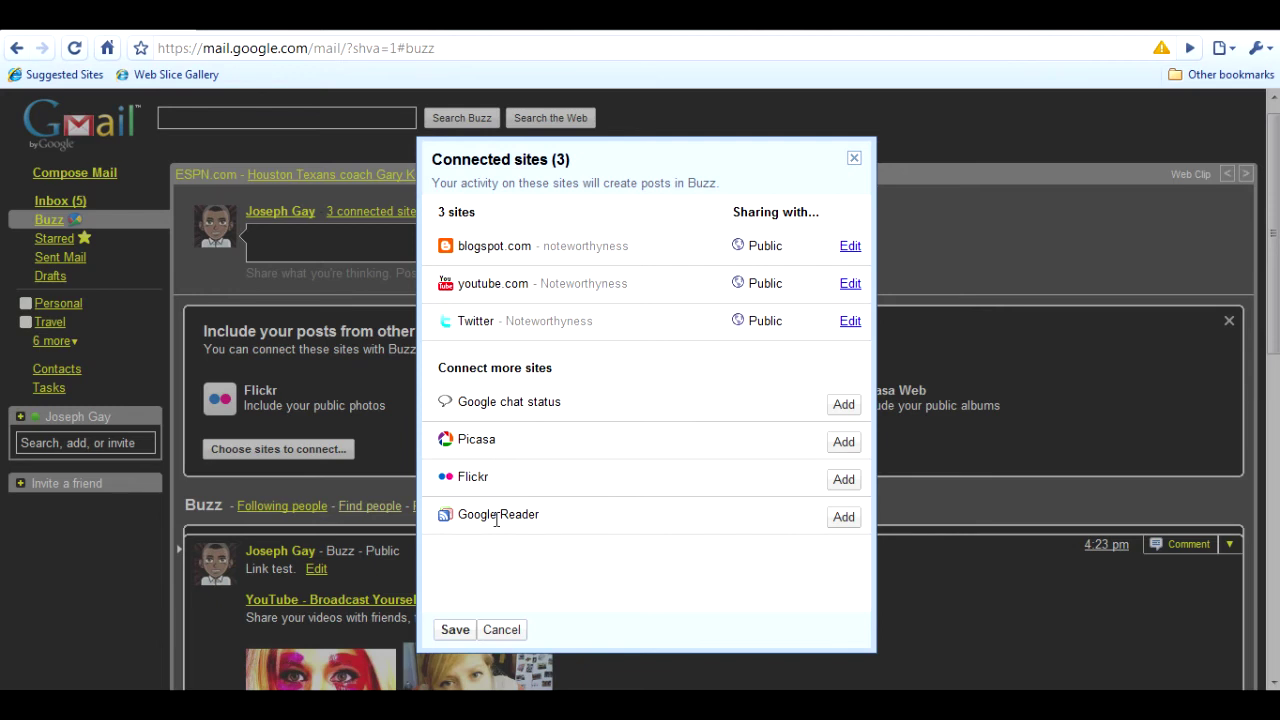
Cancel the Connected sites dialog unchanged and dismiss the 'Include your posts from other sites' panel
{"action": "left_click", "coordinate": [510, 630]}
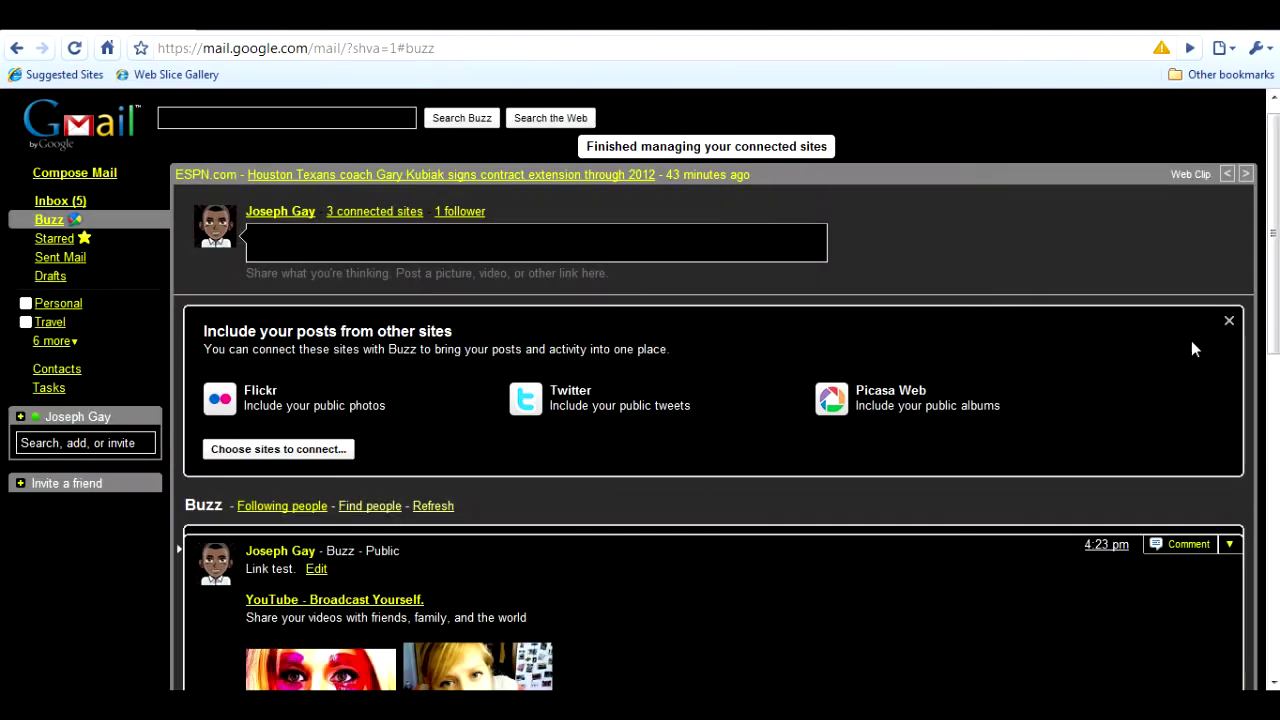
{"action": "left_click", "coordinate": [1228, 321]}
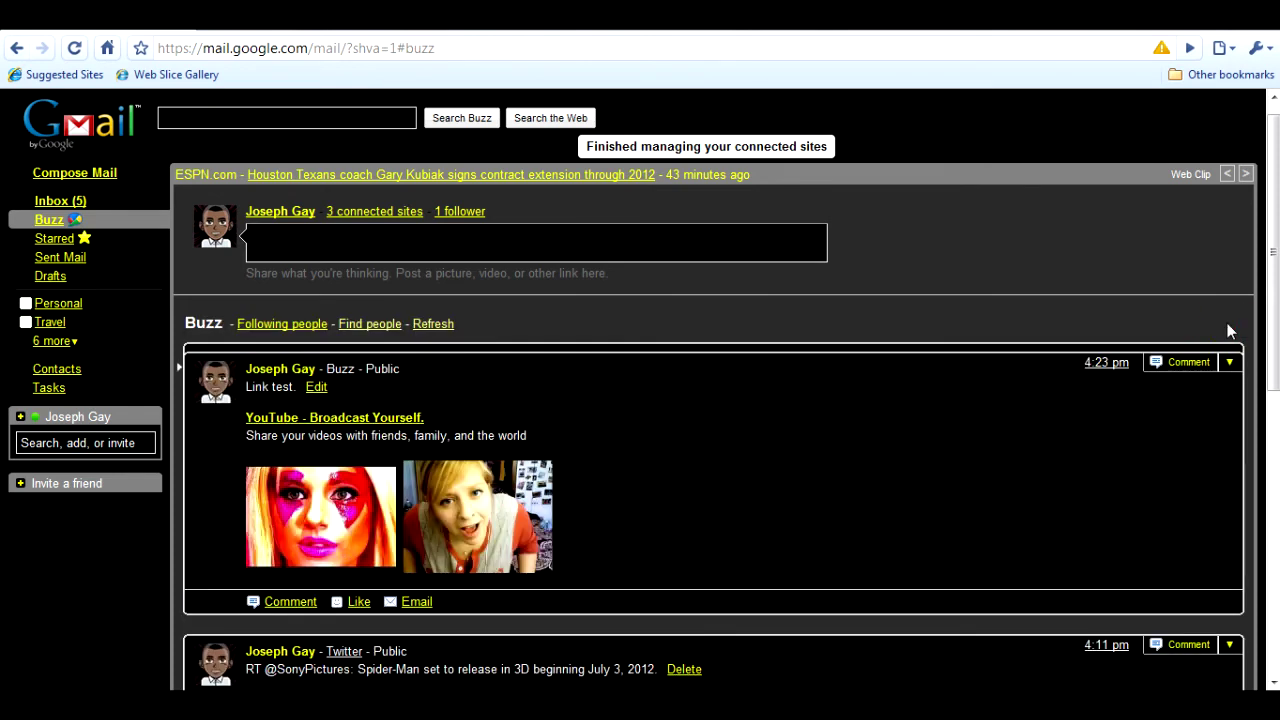
Browse the stream, open the Link test post's YouTube video, then expand the share box composer
{"action": "left_click_drag", "start_coordinate": [1275, 278], "coordinate": [1275, 433]}
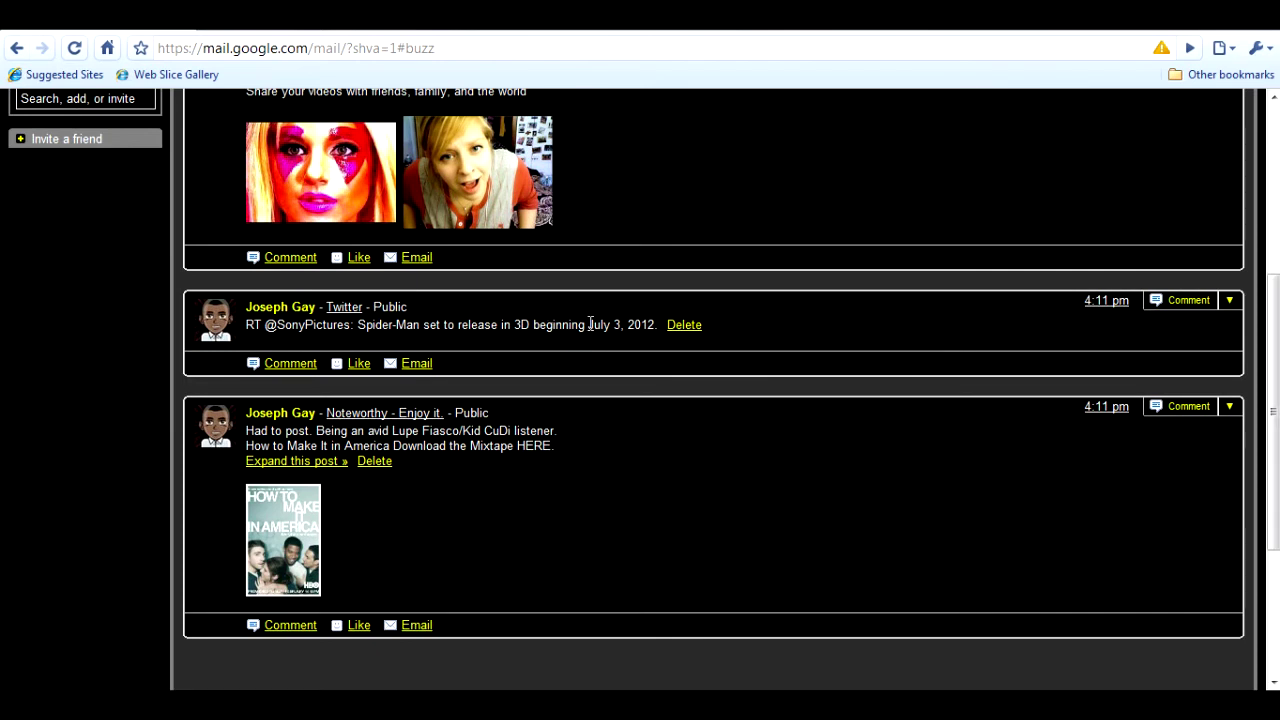
{"action": "left_click_drag", "start_coordinate": [1272, 395], "coordinate": [1256, 241]}
{"action": "scroll", "coordinate": [1042, 297], "scroll_direction": "up", "scroll_amount": 3}
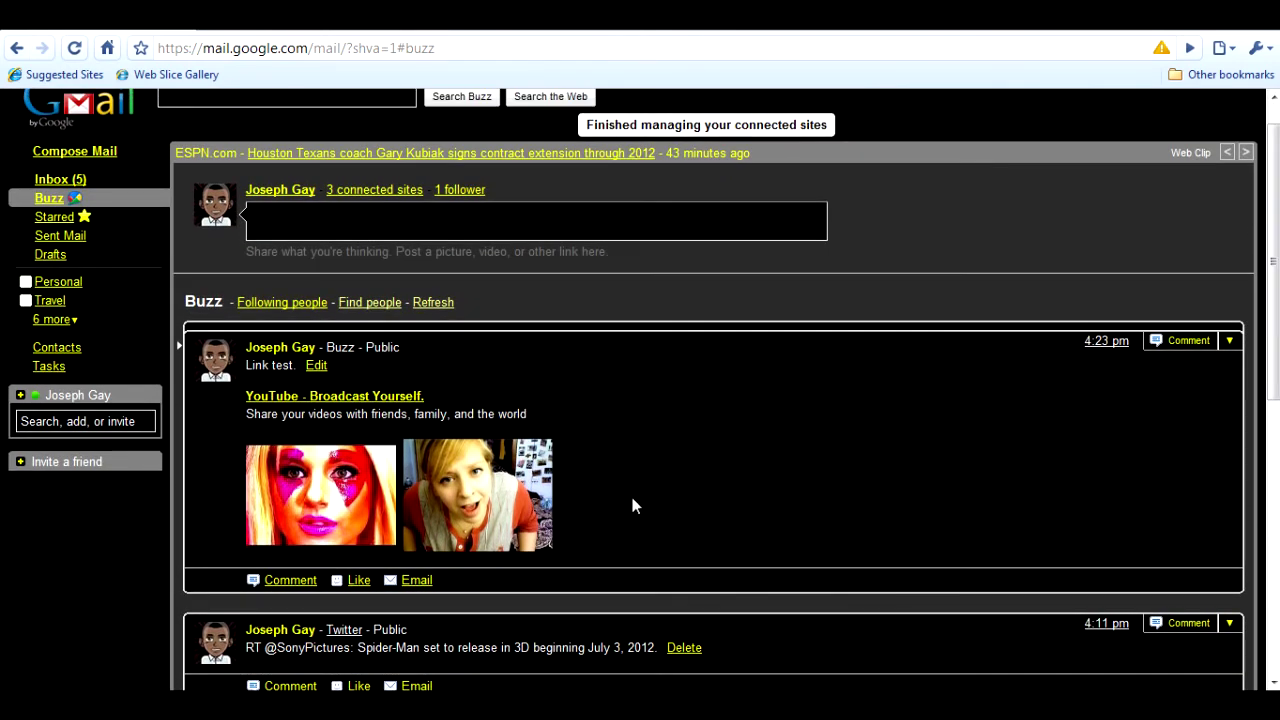
{"action": "mouse_move", "coordinate": [388, 495]}
{"action": "left_click", "coordinate": [358, 468]}
{"action": "left_click", "coordinate": [489, 232]}
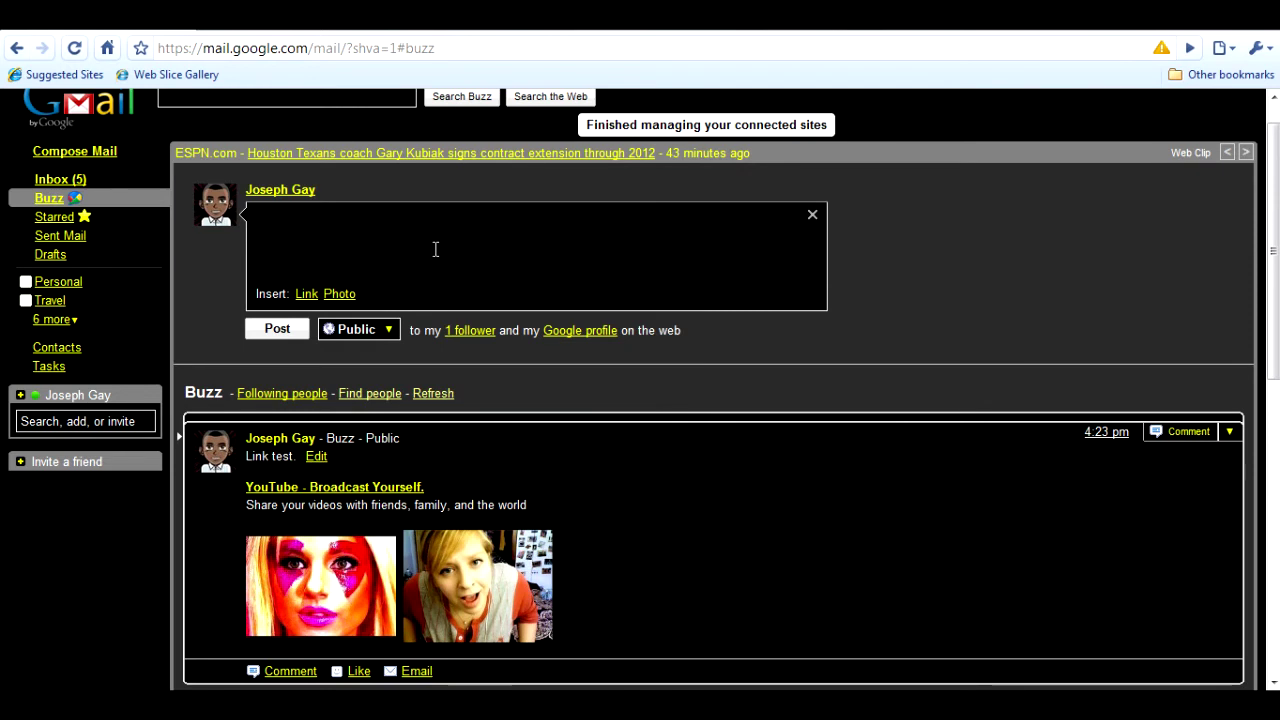
Write 'Photo test.' and attach six uploaded photos, from the flud photo through the sixth
{"action": "type", "text": "Phgoto test."}
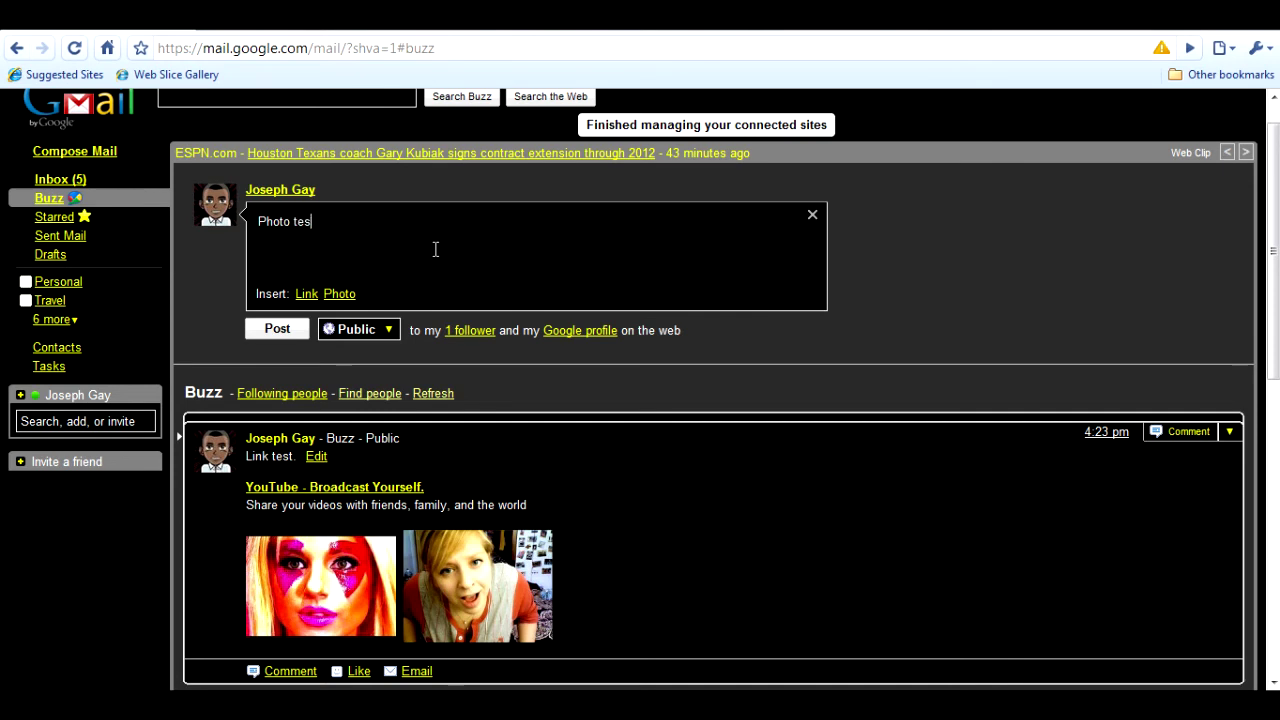
{"action": "left_click", "coordinate": [351, 290]}
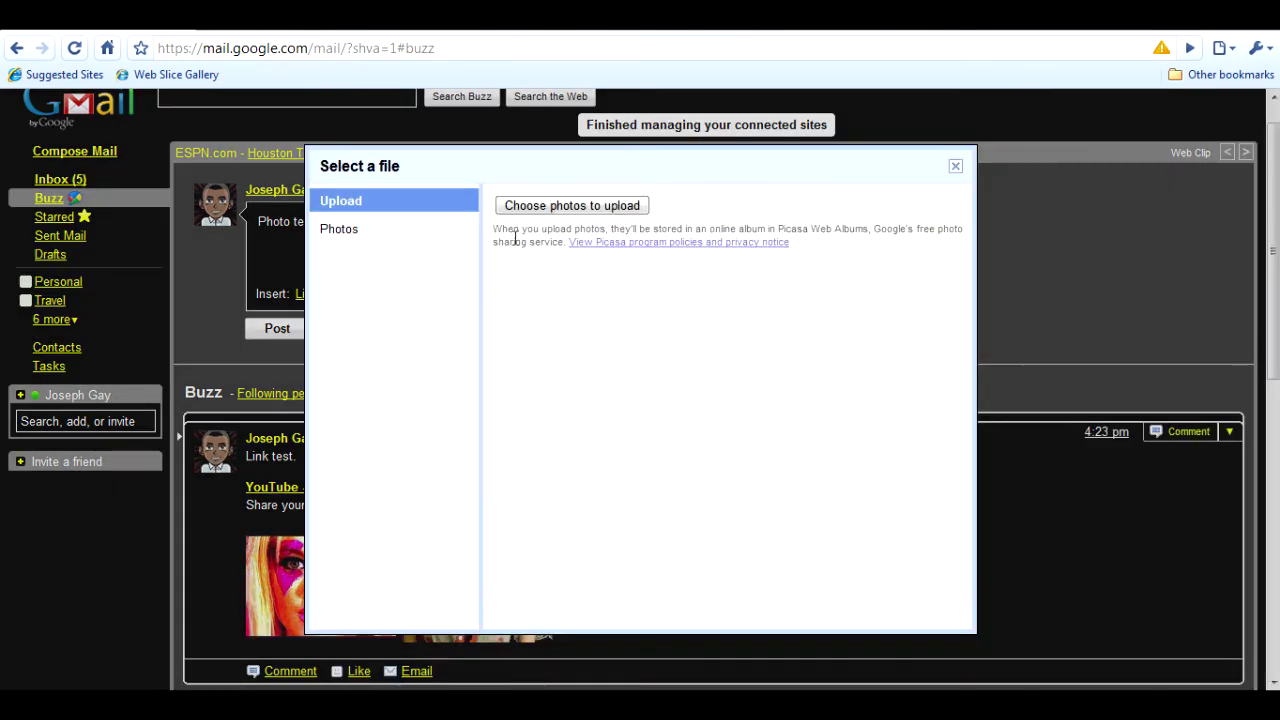
{"action": "left_click", "coordinate": [572, 206]}
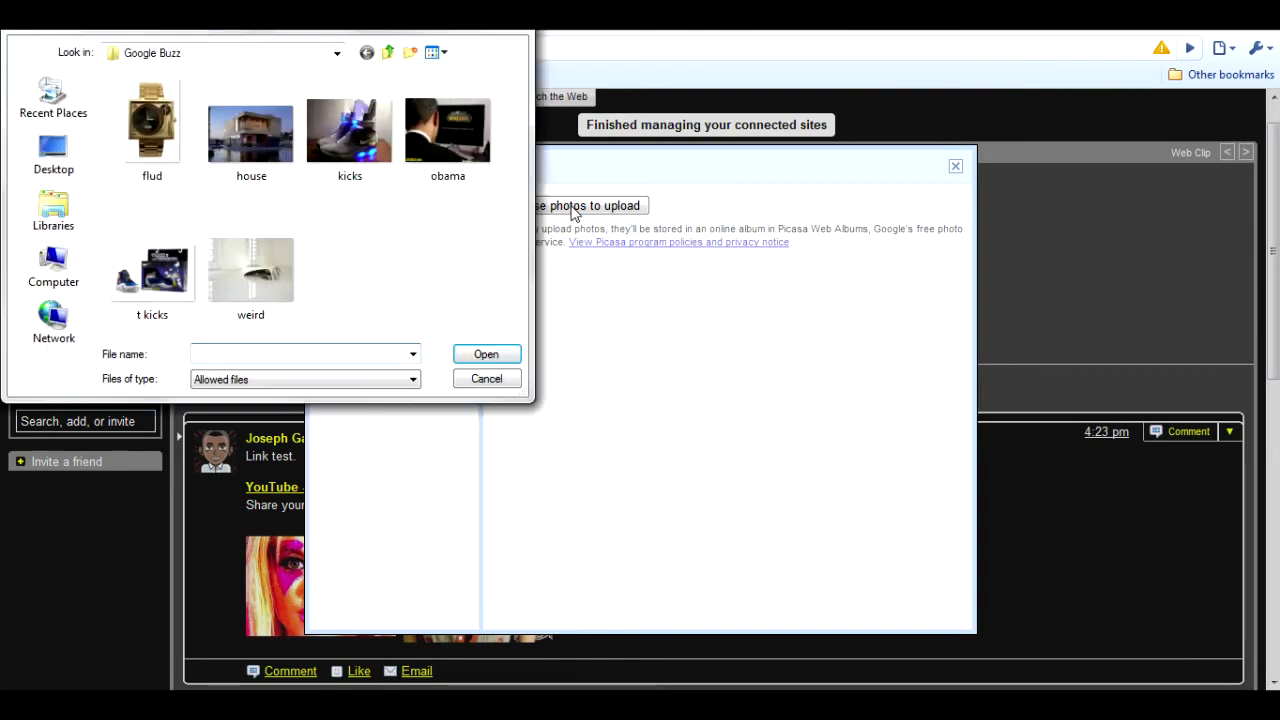
{"action": "left_click", "coordinate": [170, 150]}
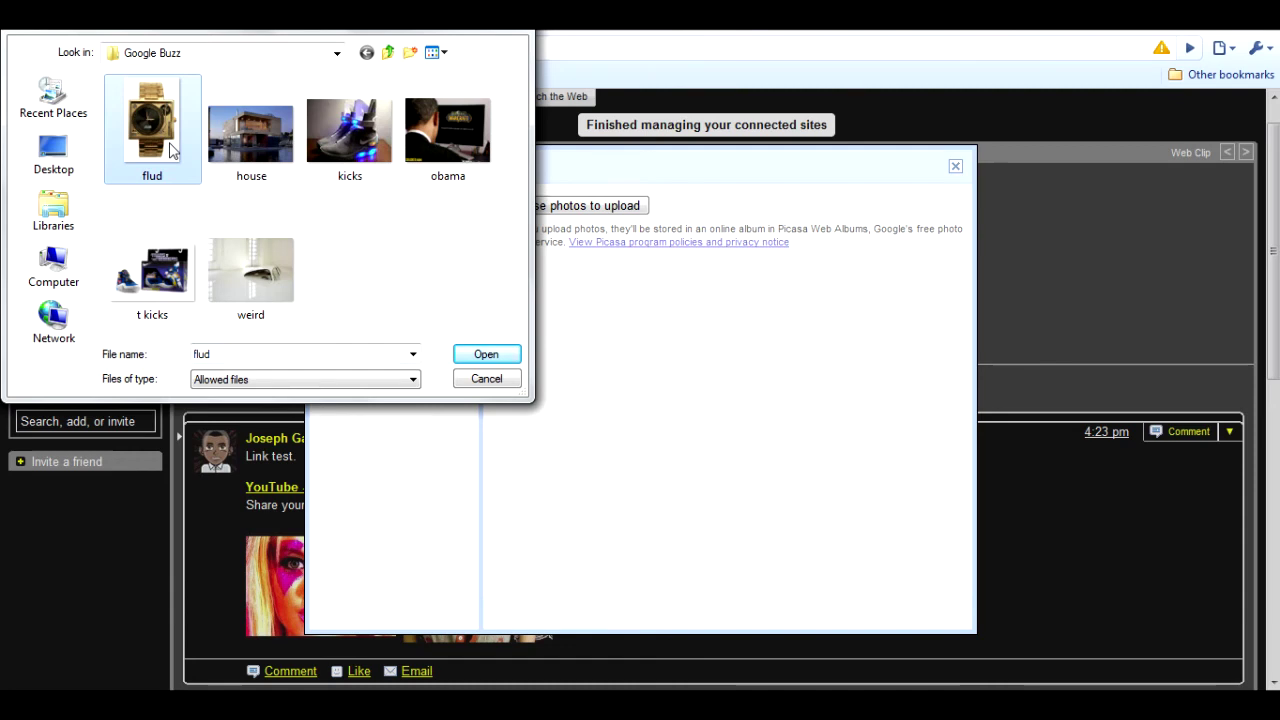
{"action": "left_click", "coordinate": [260, 268], "text": "shift"}
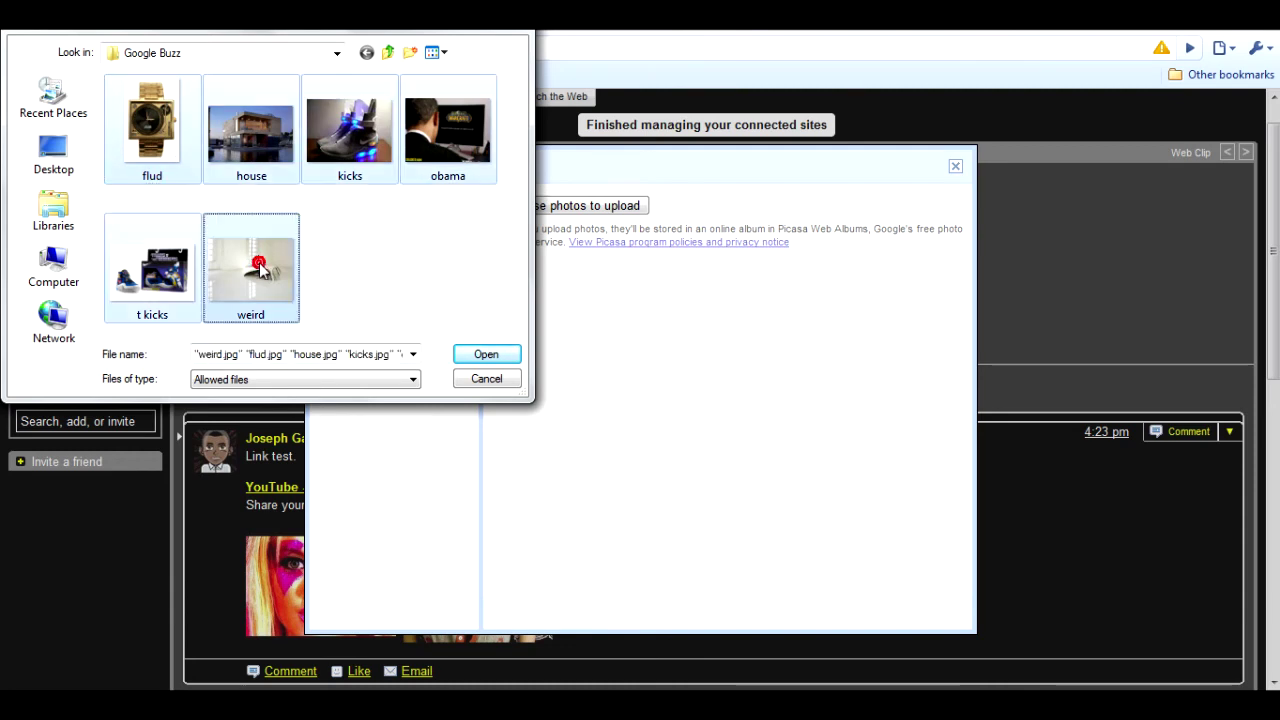
{"action": "left_click", "coordinate": [479, 357]}
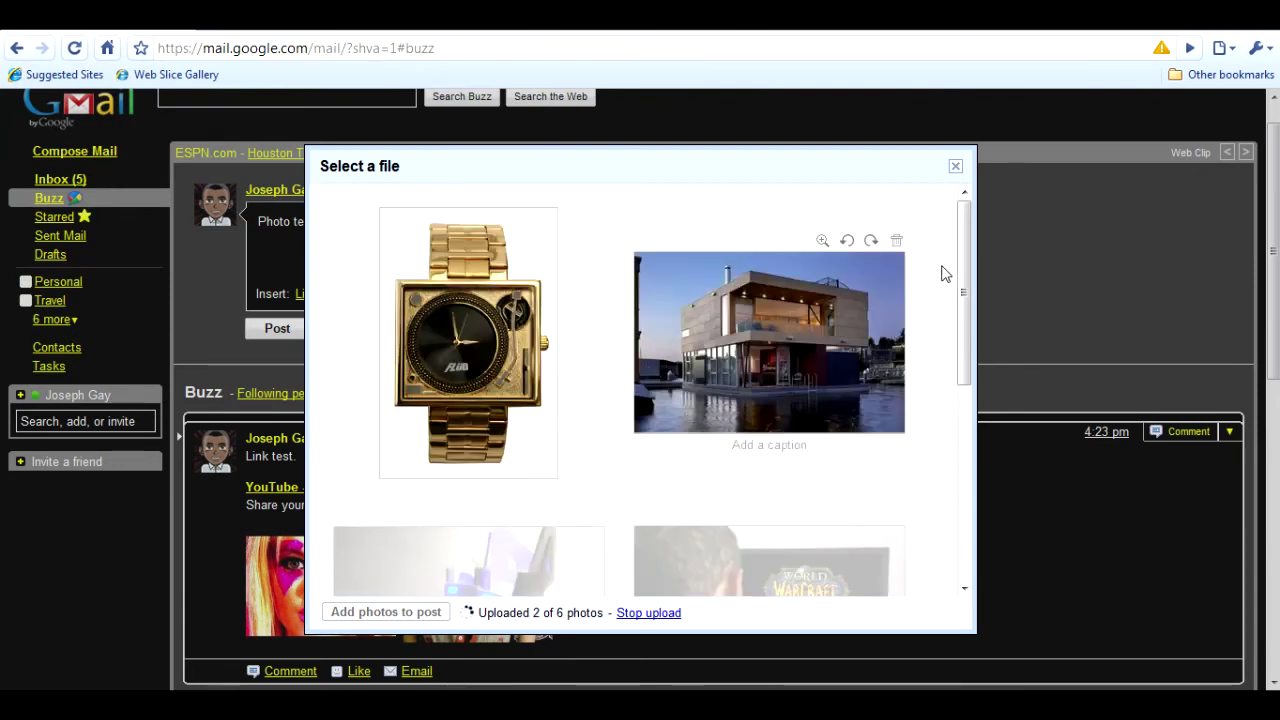
{"action": "left_click_drag", "start_coordinate": [962, 272], "coordinate": [981, 531]}
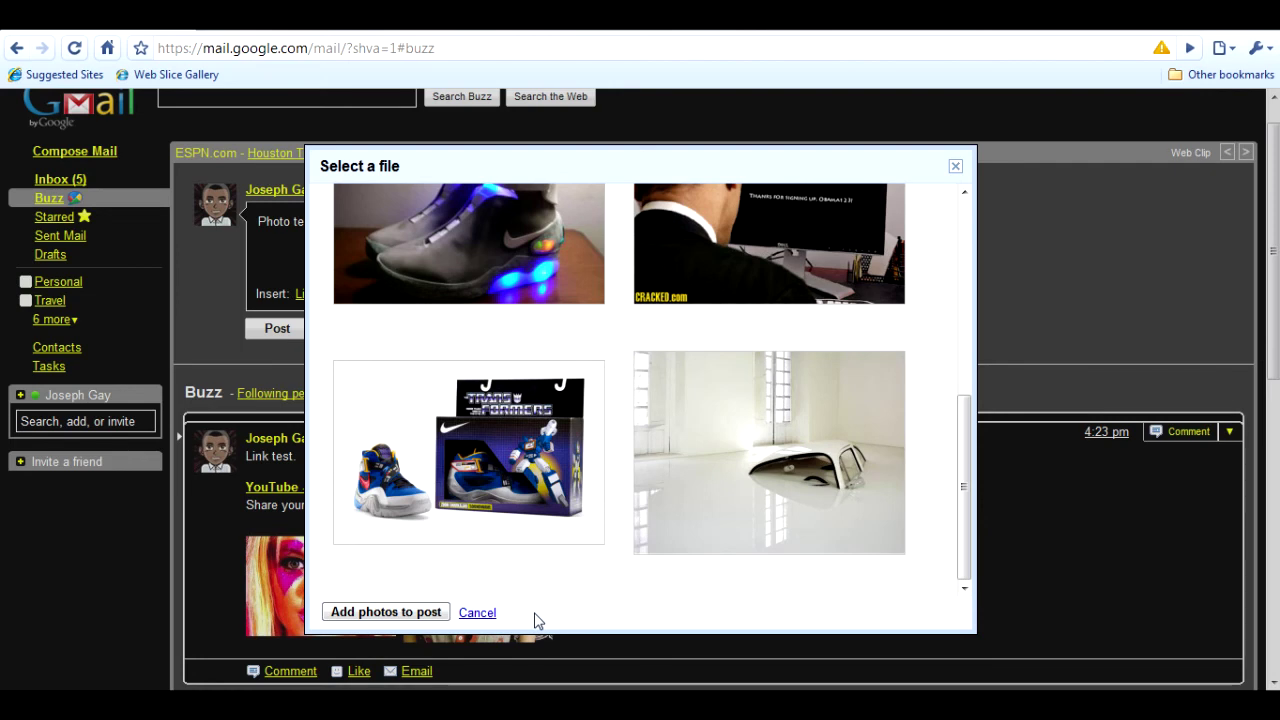
{"action": "left_click", "coordinate": [438, 614]}
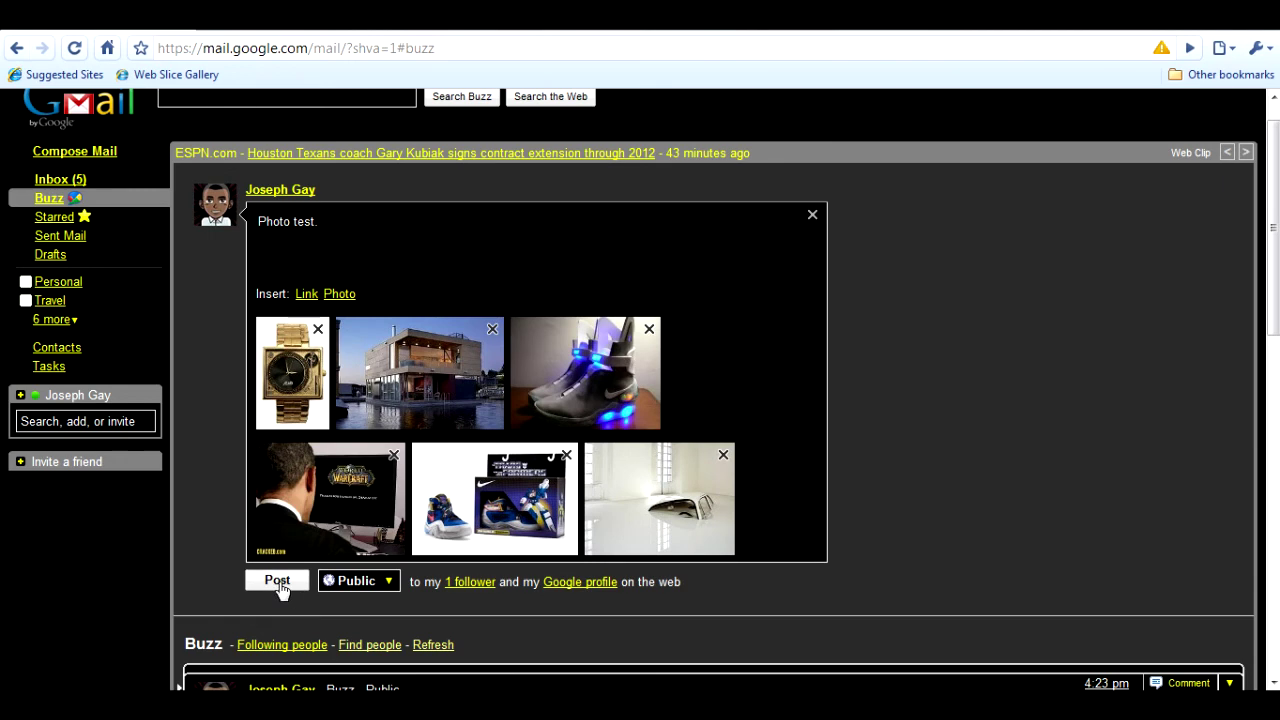
Publish the 'Photo test.' post as Public and open its gold watch photo full size
{"action": "left_click", "coordinate": [390, 582]}
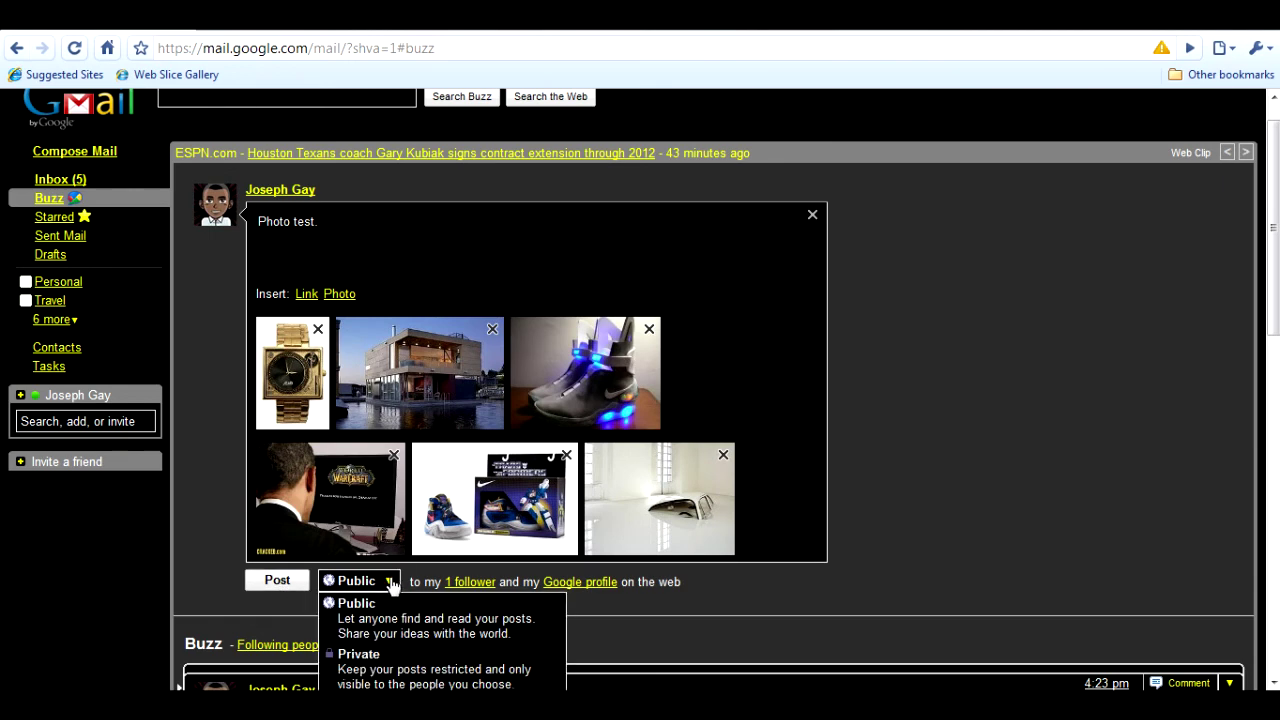
{"action": "left_click", "coordinate": [390, 584]}
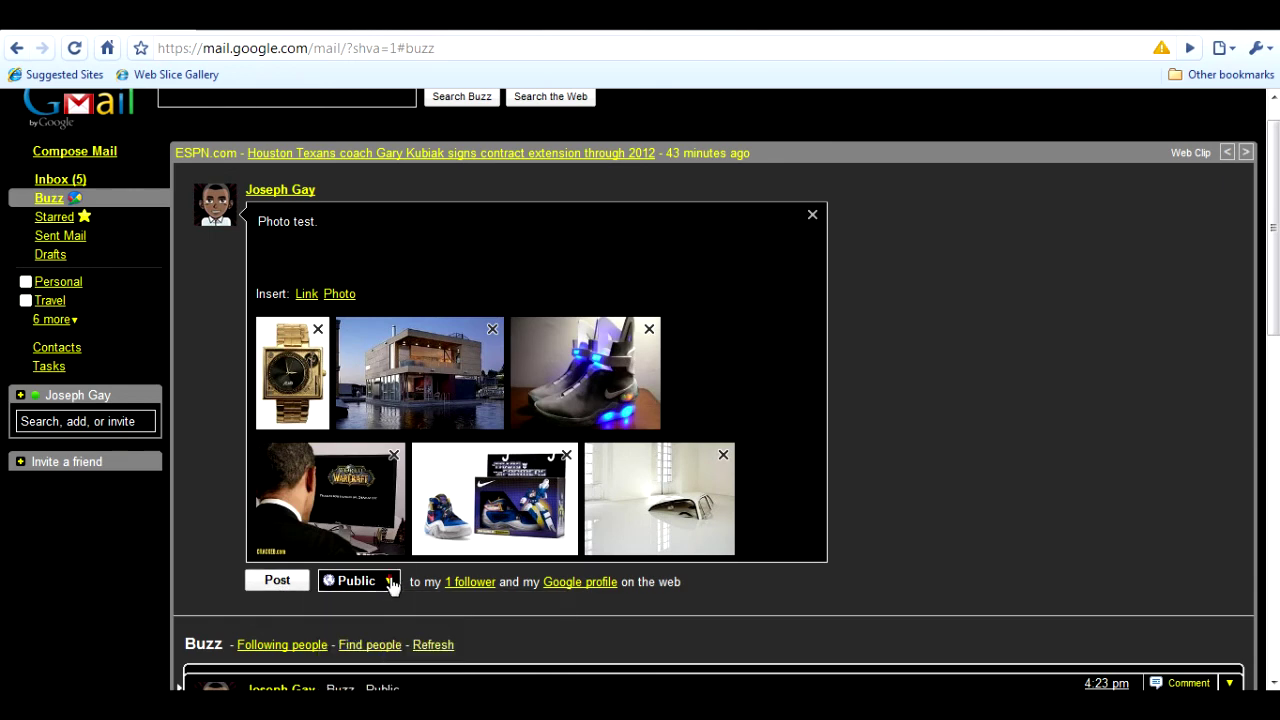
{"action": "left_click", "coordinate": [279, 582]}
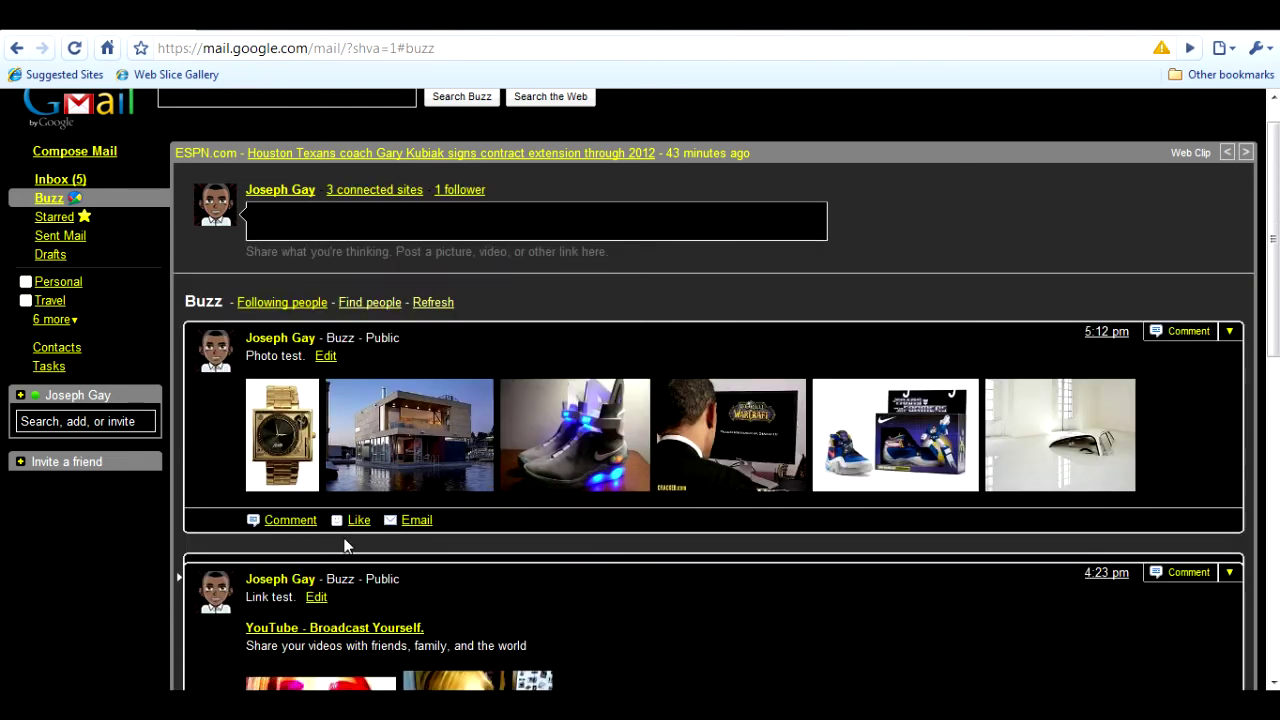
{"action": "left_click", "coordinate": [298, 479]}
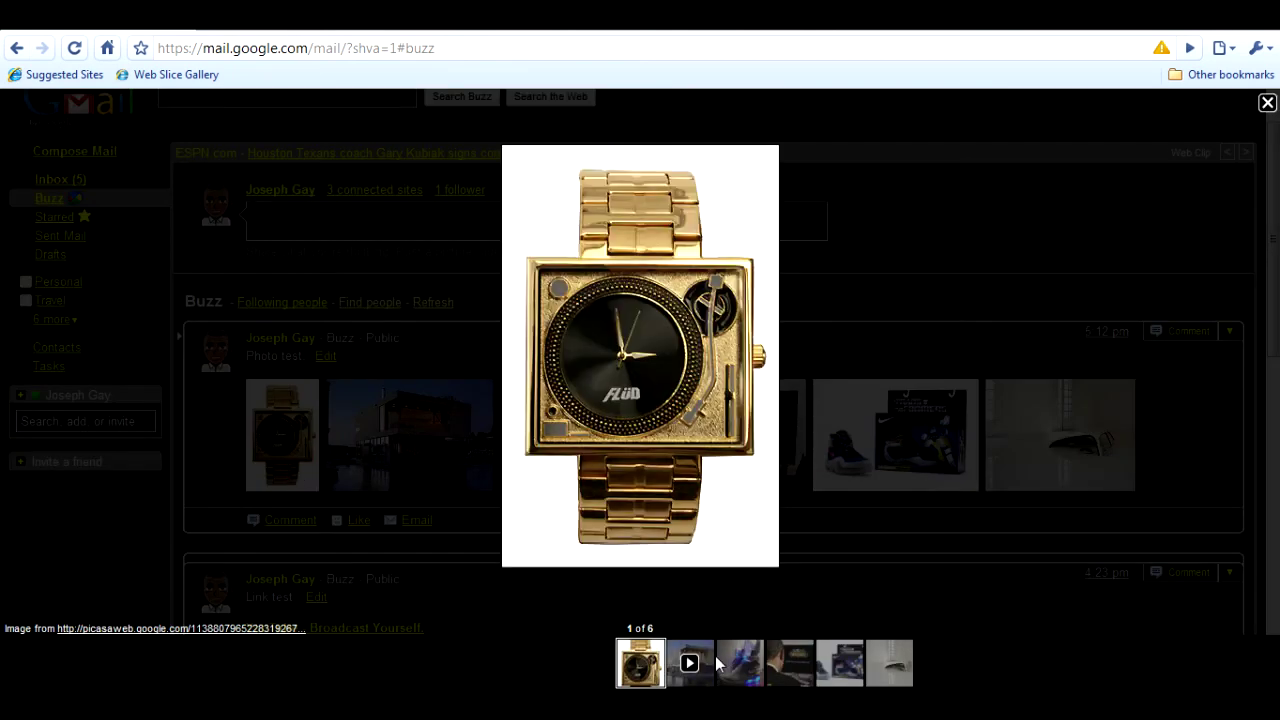
Step through the house, glowing shoes and remaining photos to 6 of 6, then close the viewer
{"action": "left_click", "coordinate": [690, 666]}
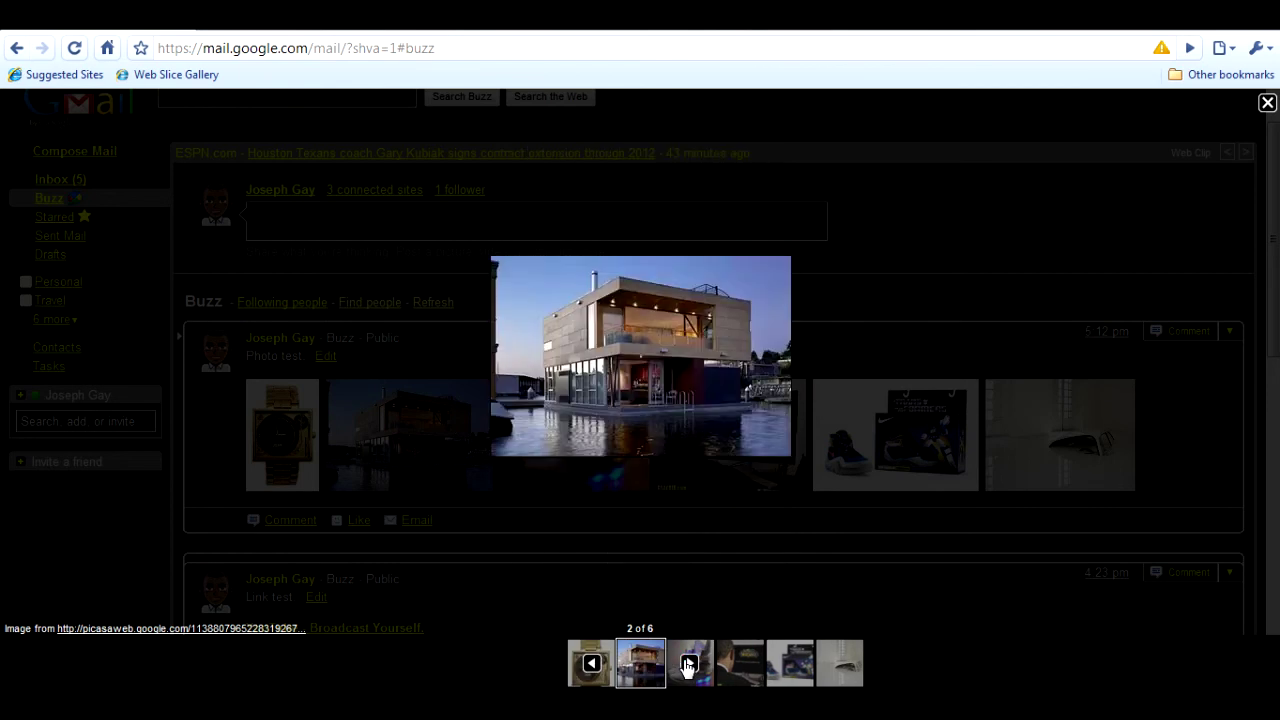
{"action": "left_click", "coordinate": [688, 666]}
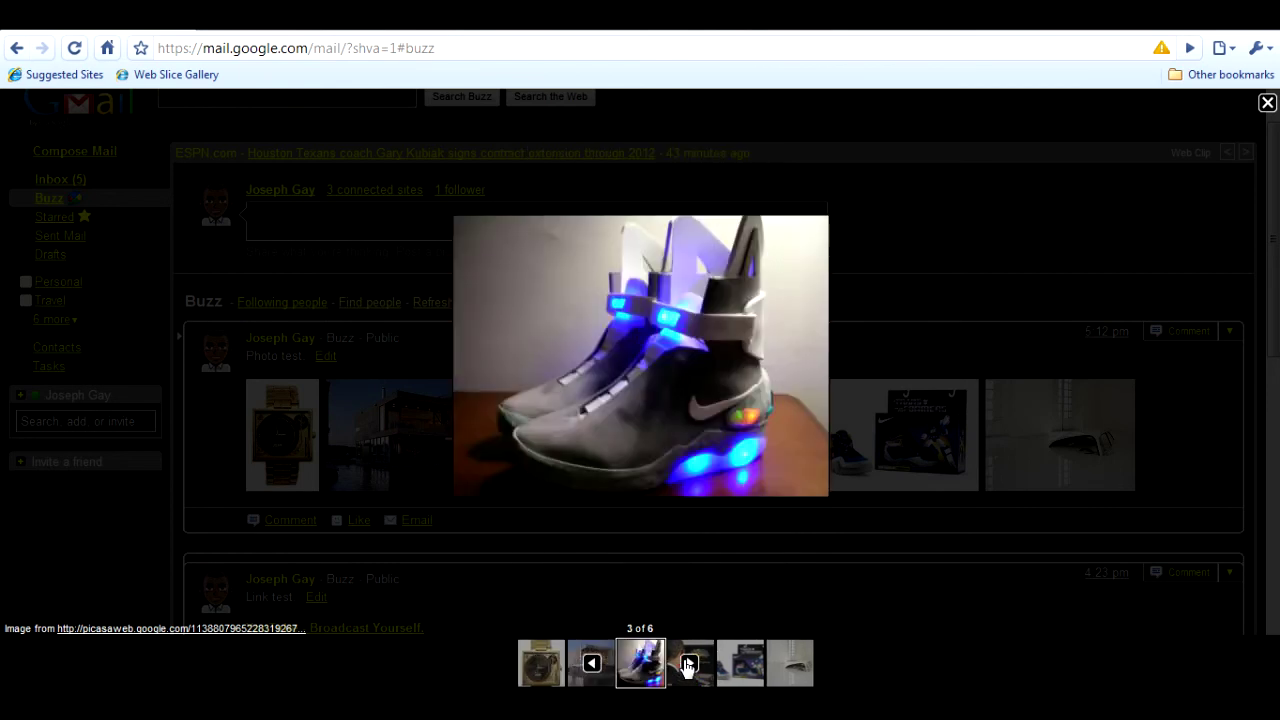
{"action": "left_click", "coordinate": [688, 666]}
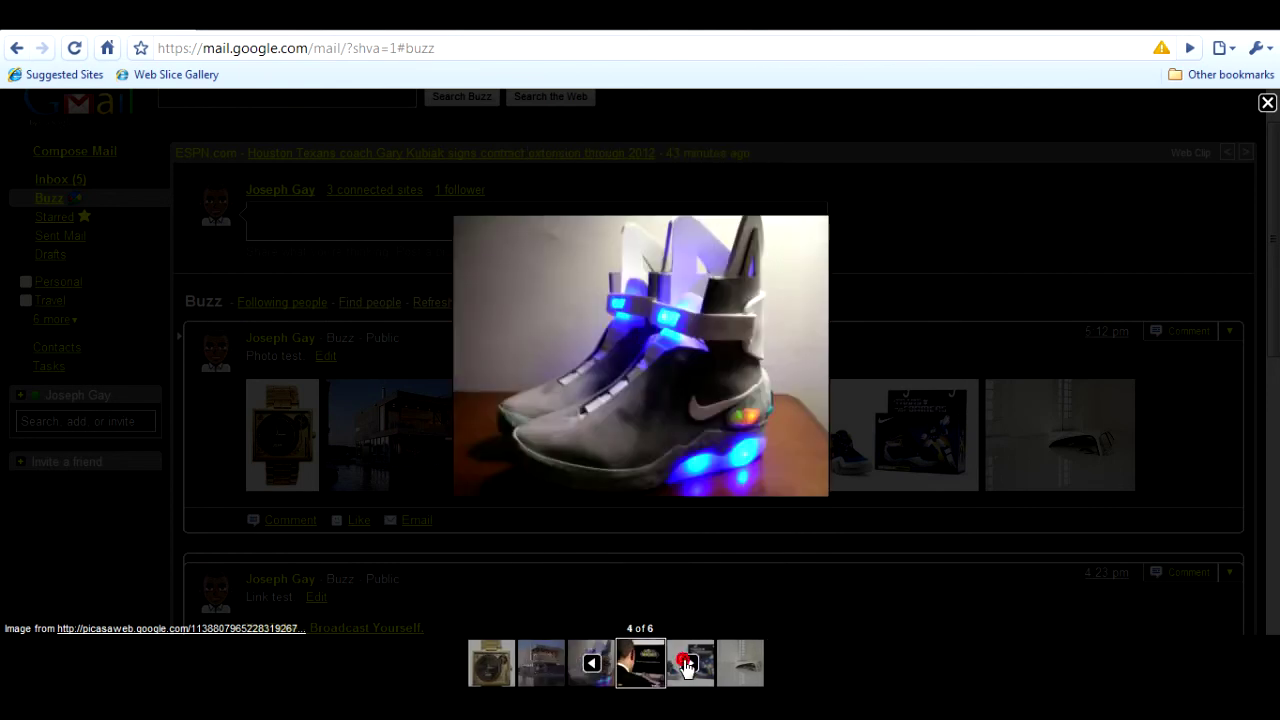
{"action": "left_click", "coordinate": [688, 666]}
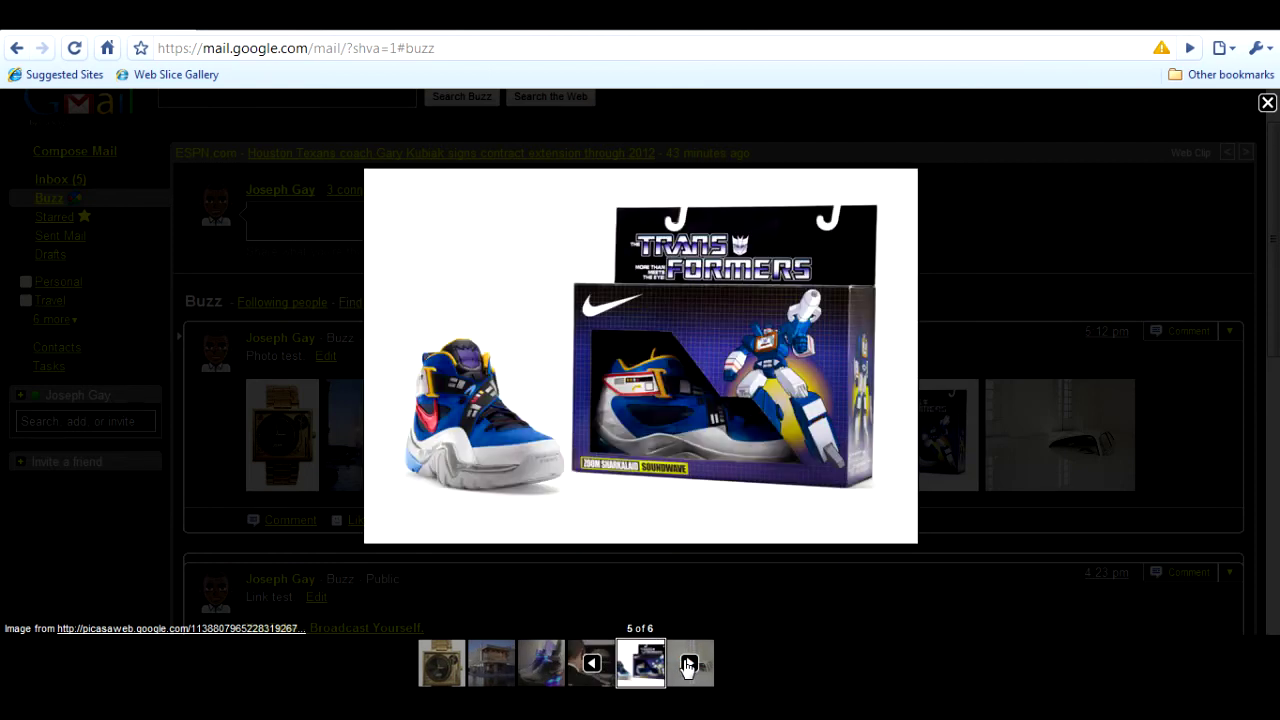
{"action": "left_click", "coordinate": [688, 666]}
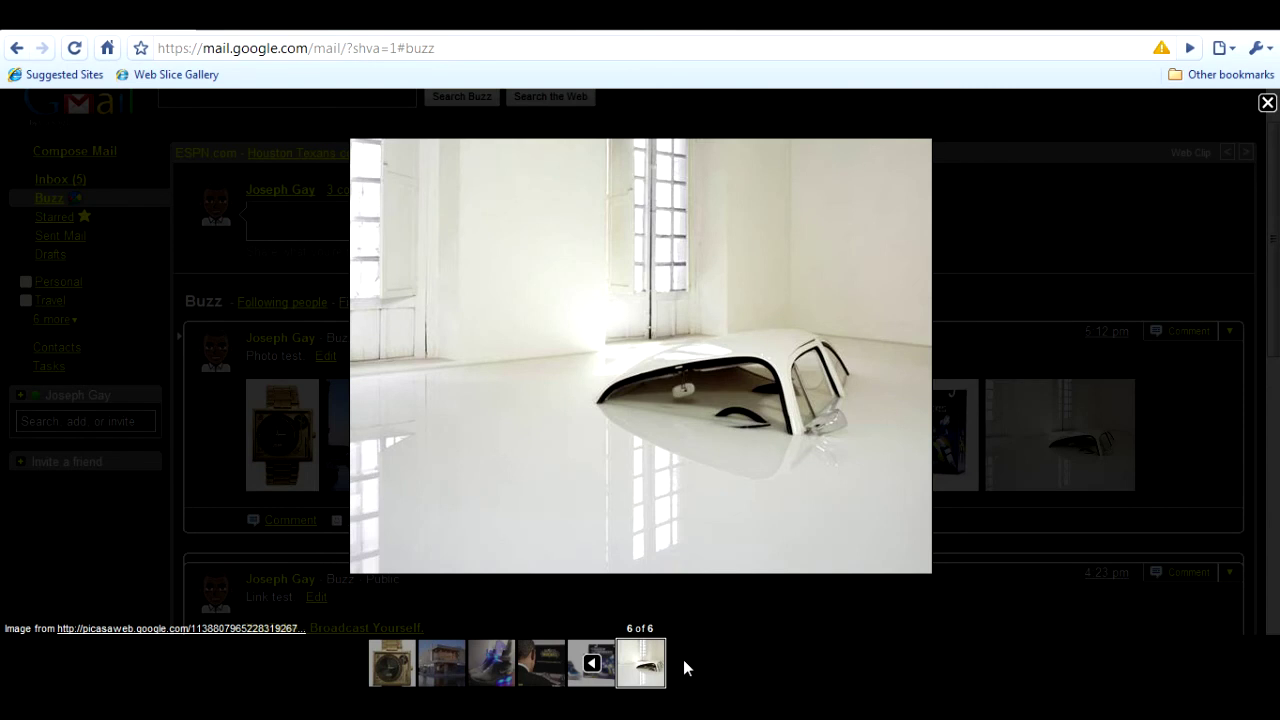
{"action": "left_click", "coordinate": [1268, 104]}
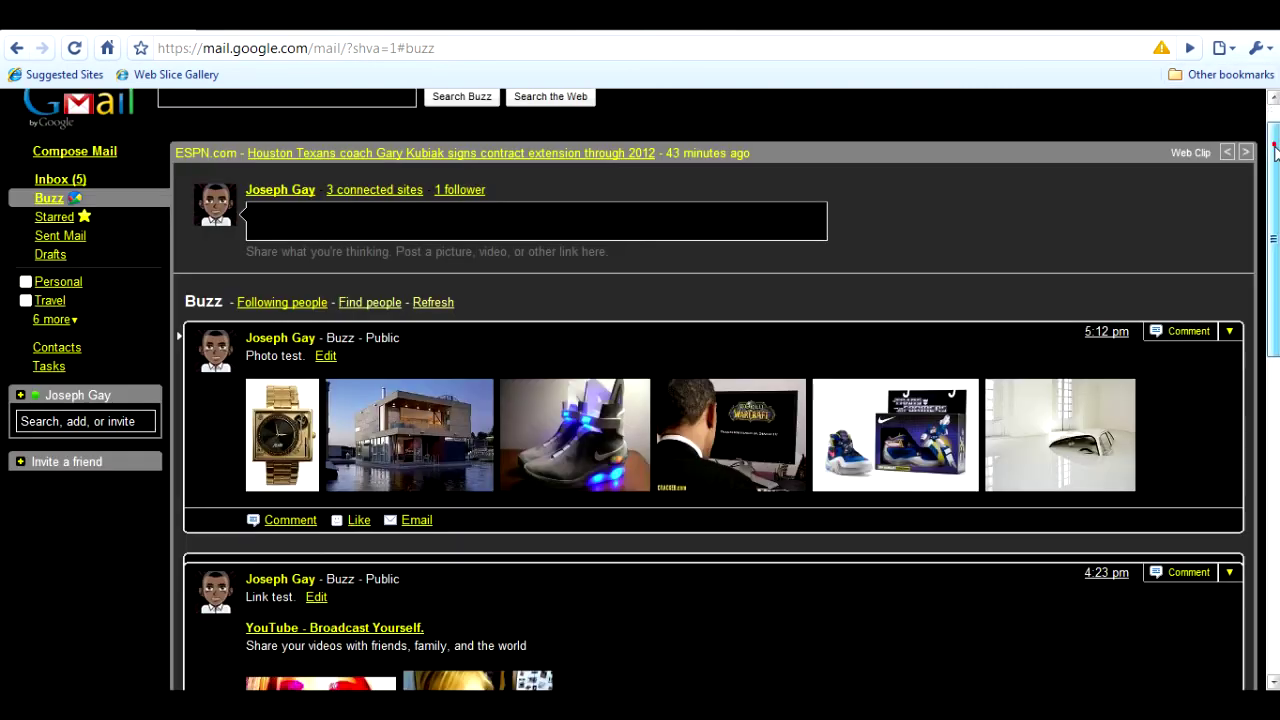
Like and then unlike the Spider-Man 3D retweet post, and open its comment box
{"action": "scroll", "coordinate": [1272, 350], "scroll_direction": "down", "scroll_amount": 3}
{"action": "scroll", "coordinate": [714, 390], "scroll_direction": "down", "scroll_amount": 2}
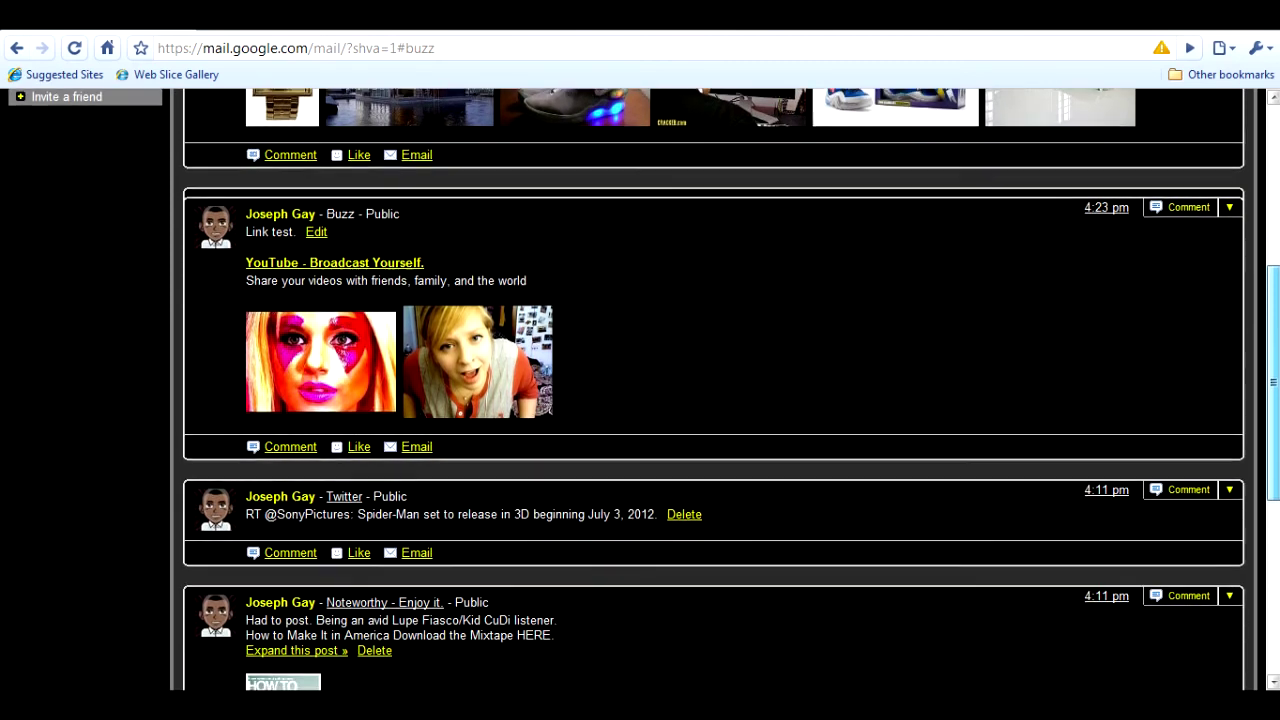
{"action": "scroll", "coordinate": [1217, 335], "scroll_direction": "down", "scroll_amount": 2}
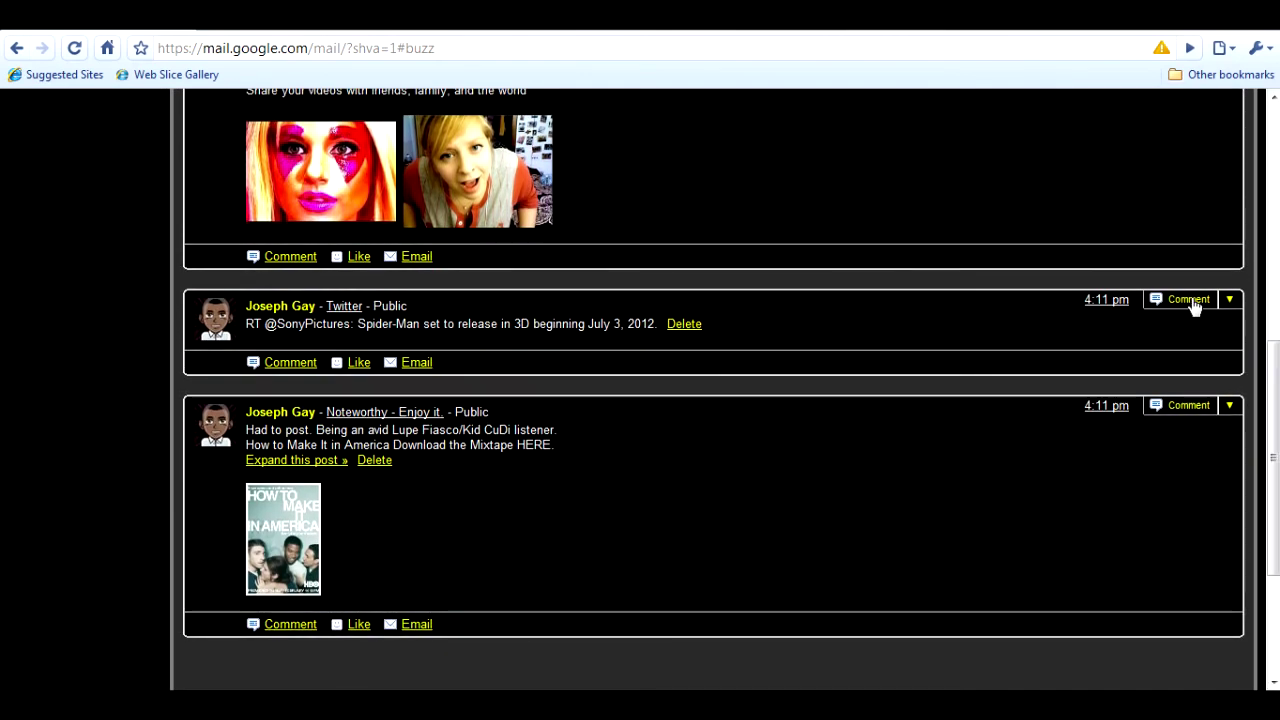
{"action": "left_click", "coordinate": [359, 366]}
{"action": "left_click", "coordinate": [359, 366]}
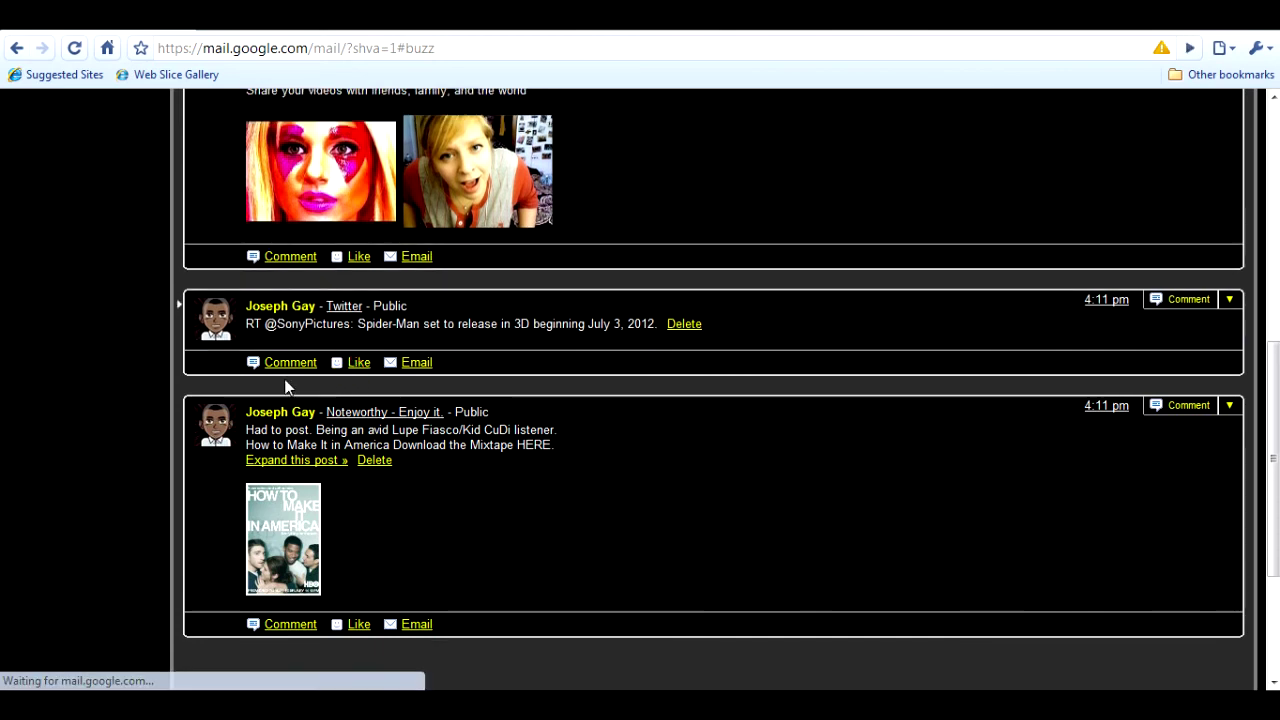
{"action": "left_click", "coordinate": [298, 366]}
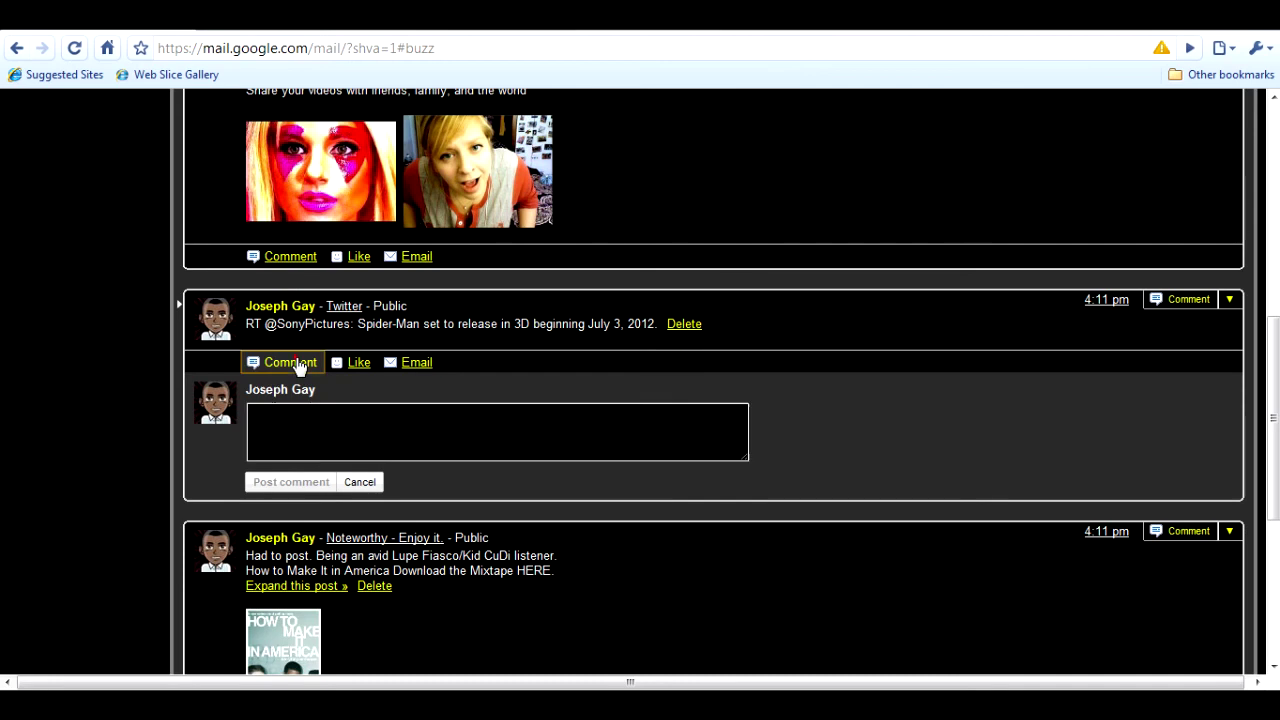
Start an email sharing that retweet, pop it out to its own window, and discard it
{"action": "left_click", "coordinate": [426, 372]}
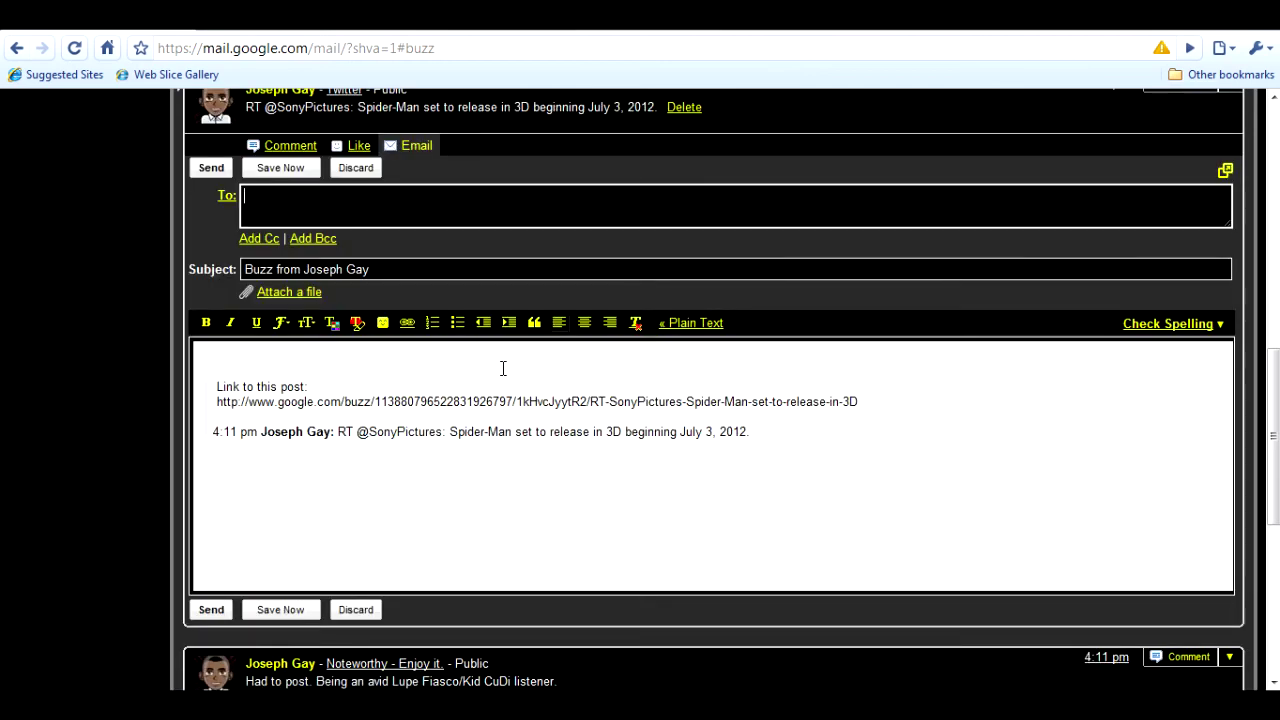
{"action": "left_click_drag", "start_coordinate": [1274, 370], "coordinate": [1276, 335]}
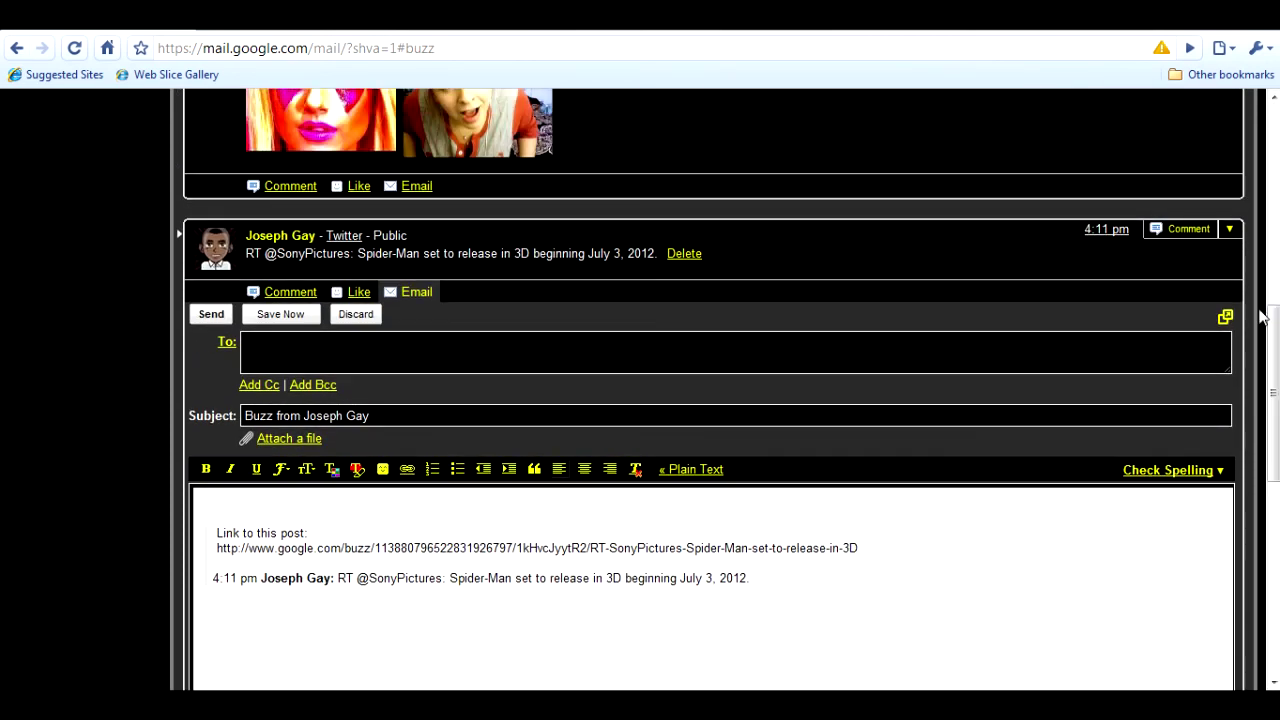
{"action": "left_click", "coordinate": [1226, 319]}
{"action": "left_click", "coordinate": [354, 314]}
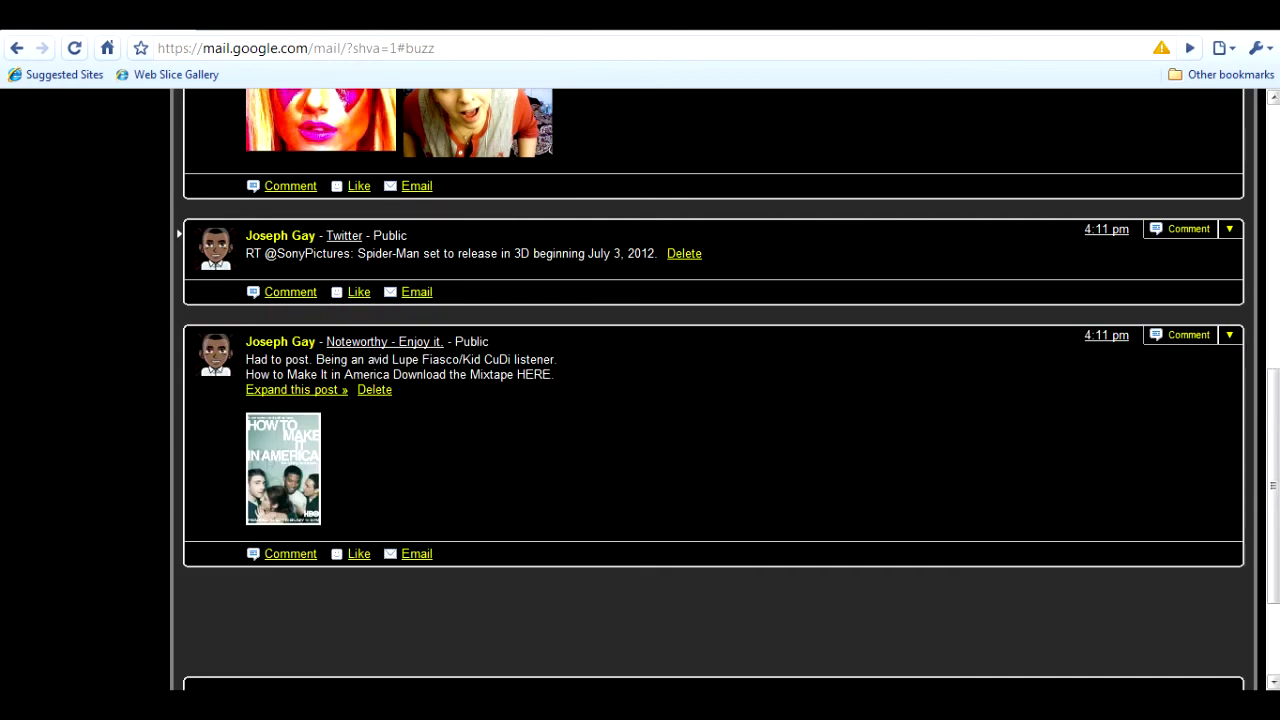
Mute the Spider-Man 3D retweet via its dropdown, then delete the Noteworthy mixtape post, confirming OK
{"action": "left_click", "coordinate": [1238, 233]}
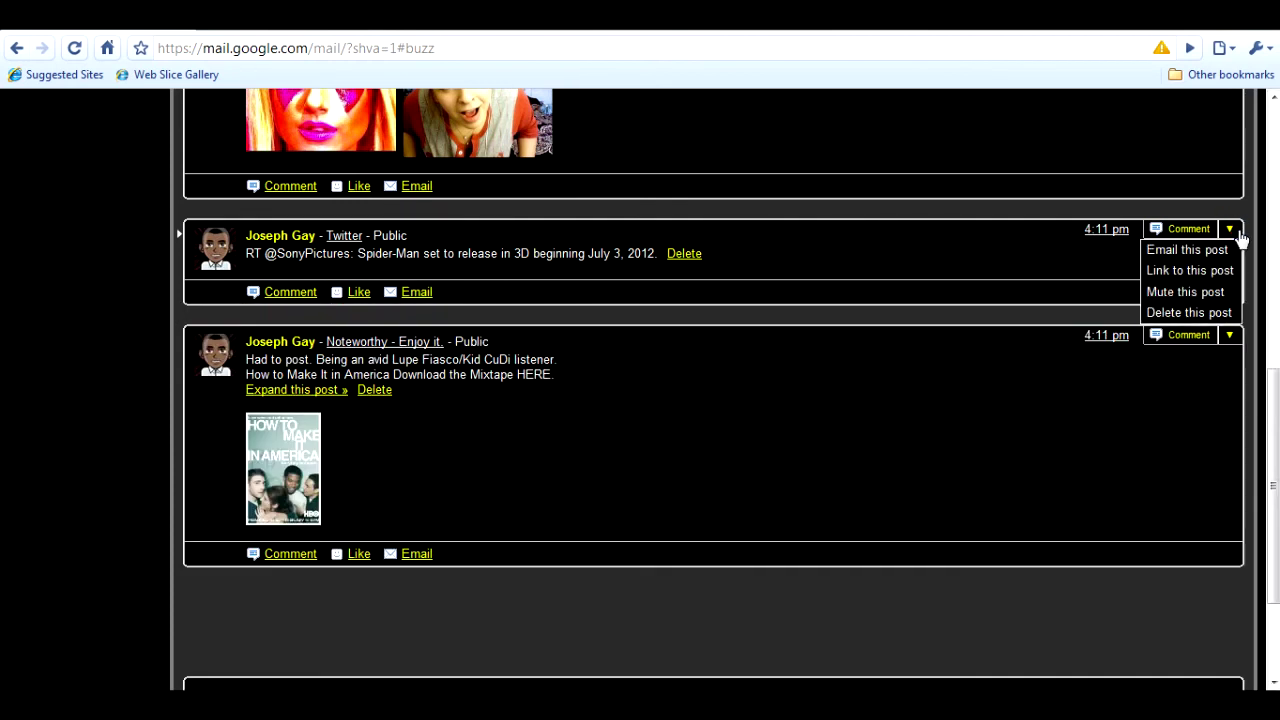
{"action": "left_click", "coordinate": [1218, 292]}
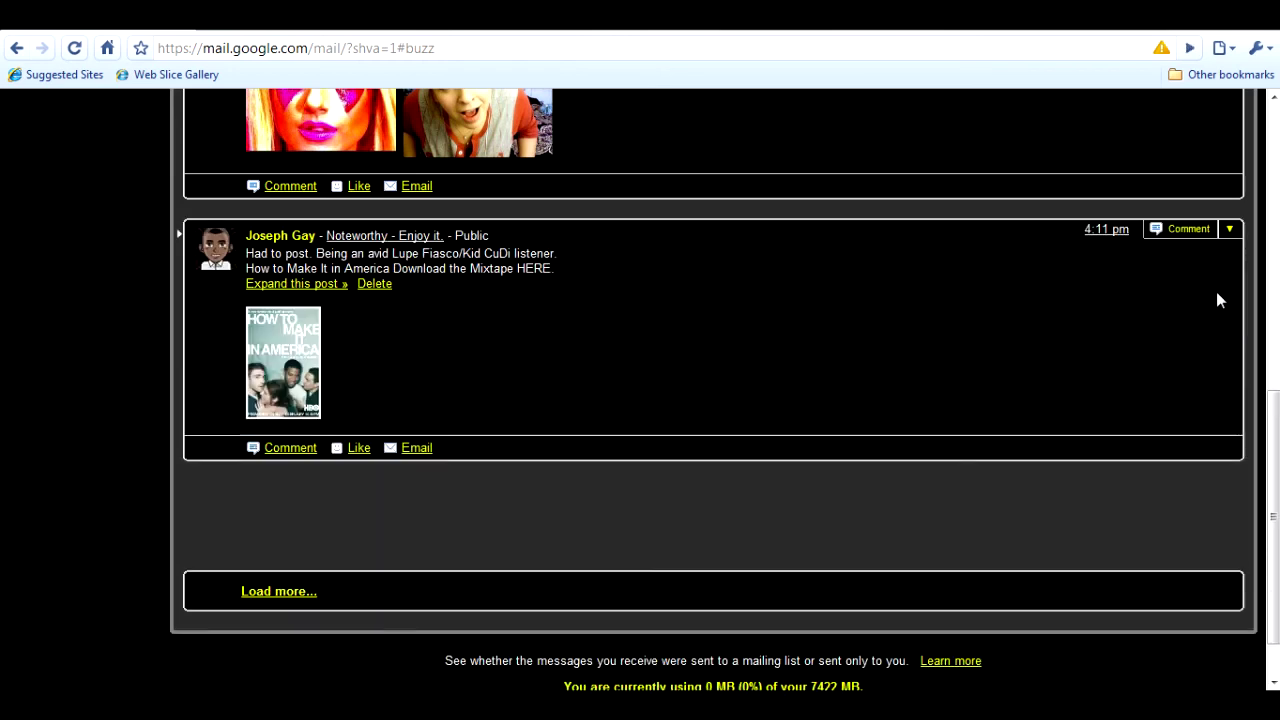
{"action": "left_click_drag", "start_coordinate": [1275, 518], "coordinate": [1275, 458]}
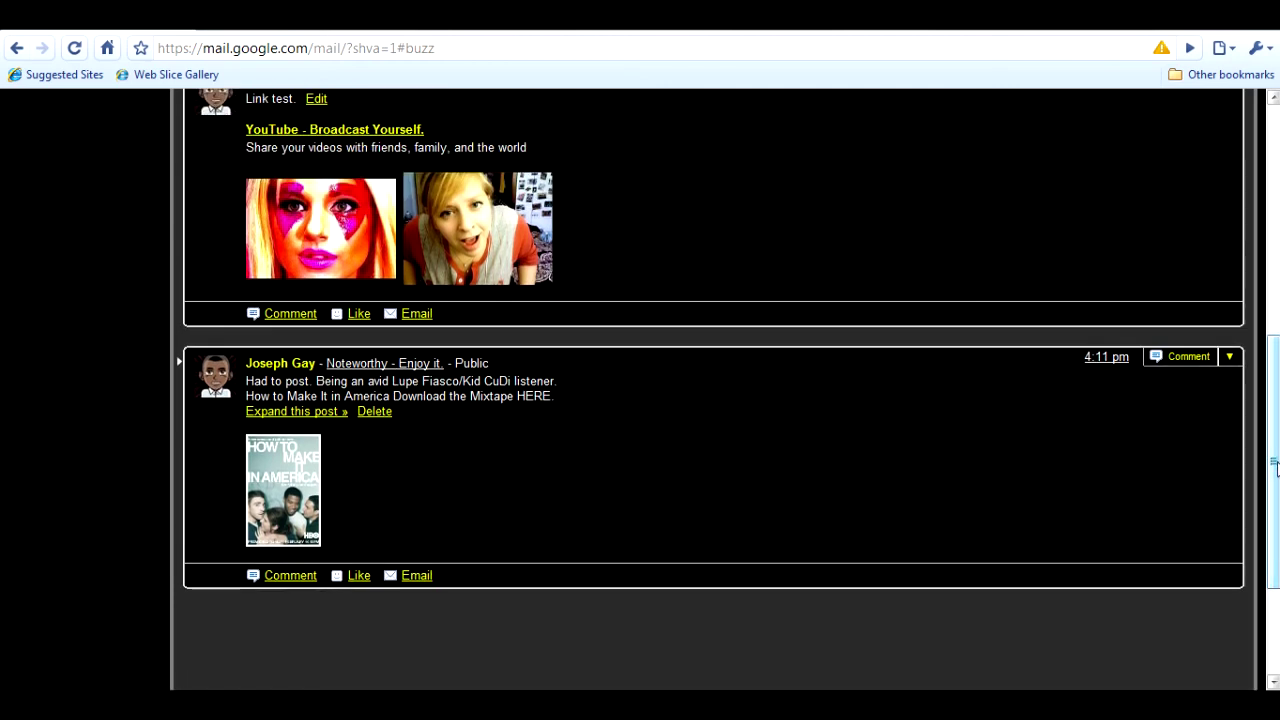
{"action": "left_click", "coordinate": [1226, 360]}
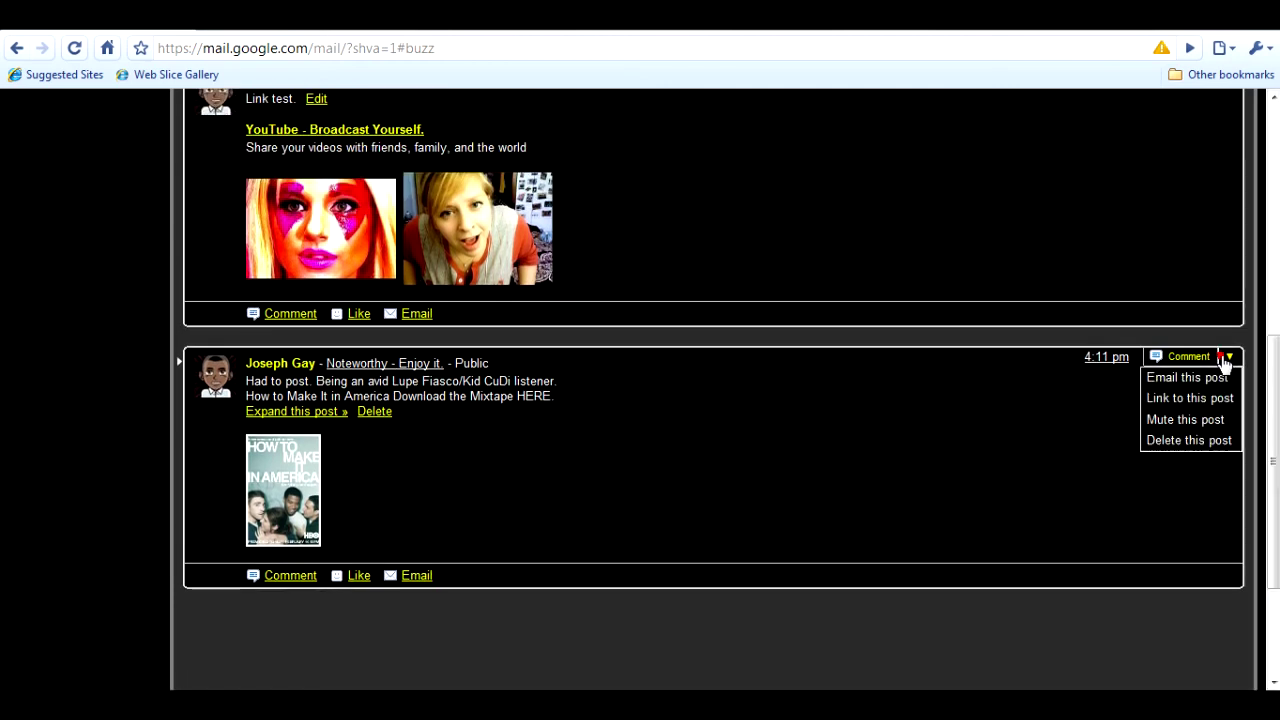
{"action": "left_click", "coordinate": [1222, 441]}
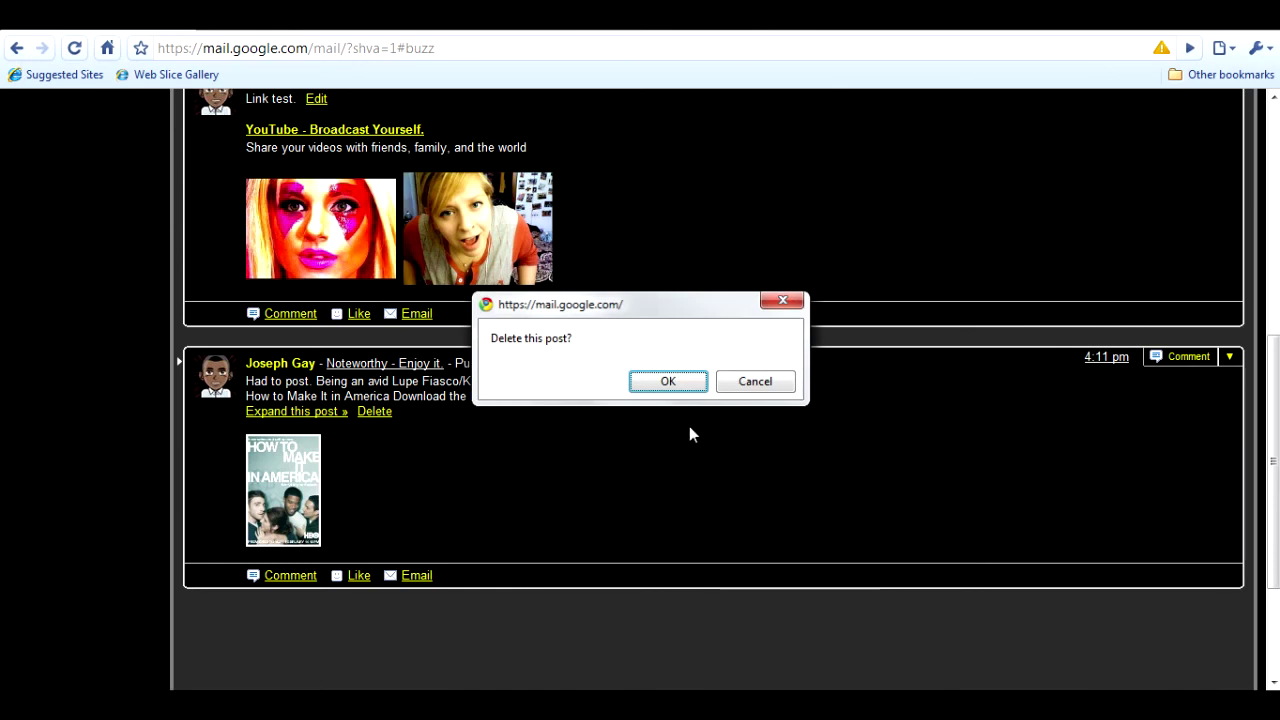
{"action": "left_click", "coordinate": [678, 374]}
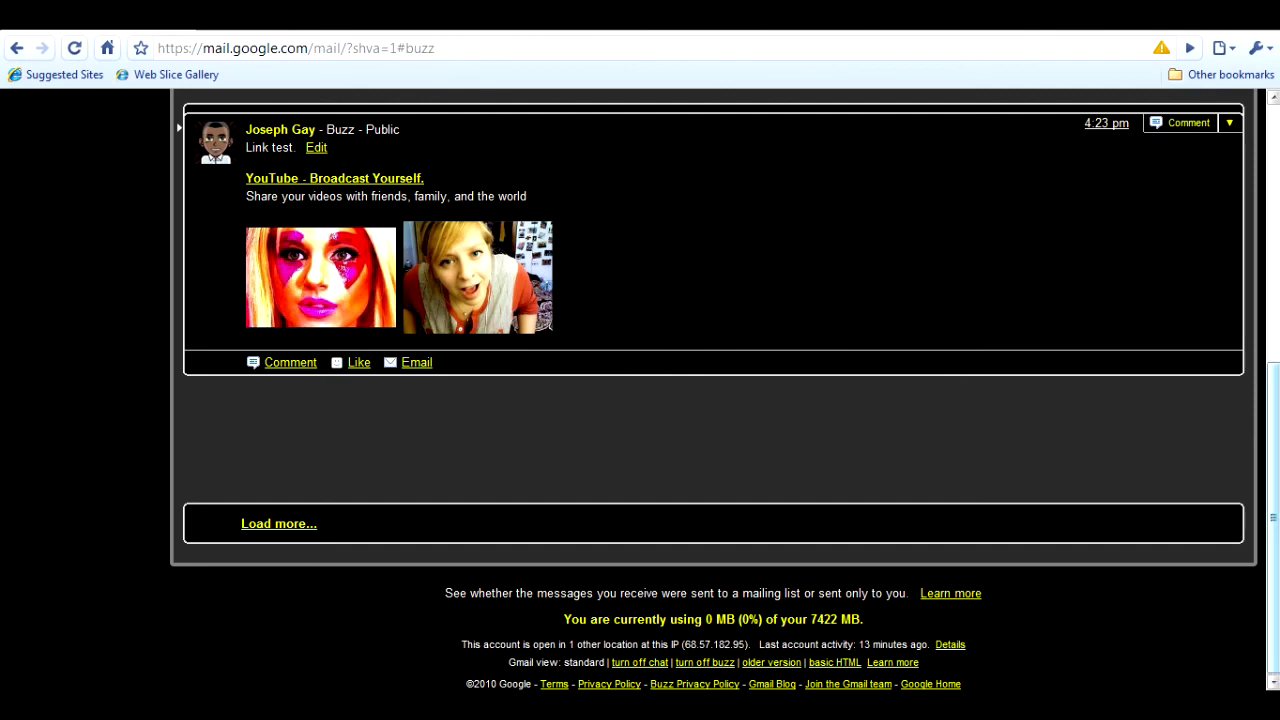
Return to the top of the stream and open an empty 'Share what you're thinking' composer
{"action": "scroll", "coordinate": [1262, 385], "scroll_direction": "up", "scroll_amount": 2}
{"action": "scroll", "coordinate": [1262, 385], "scroll_direction": "up", "scroll_amount": 2}
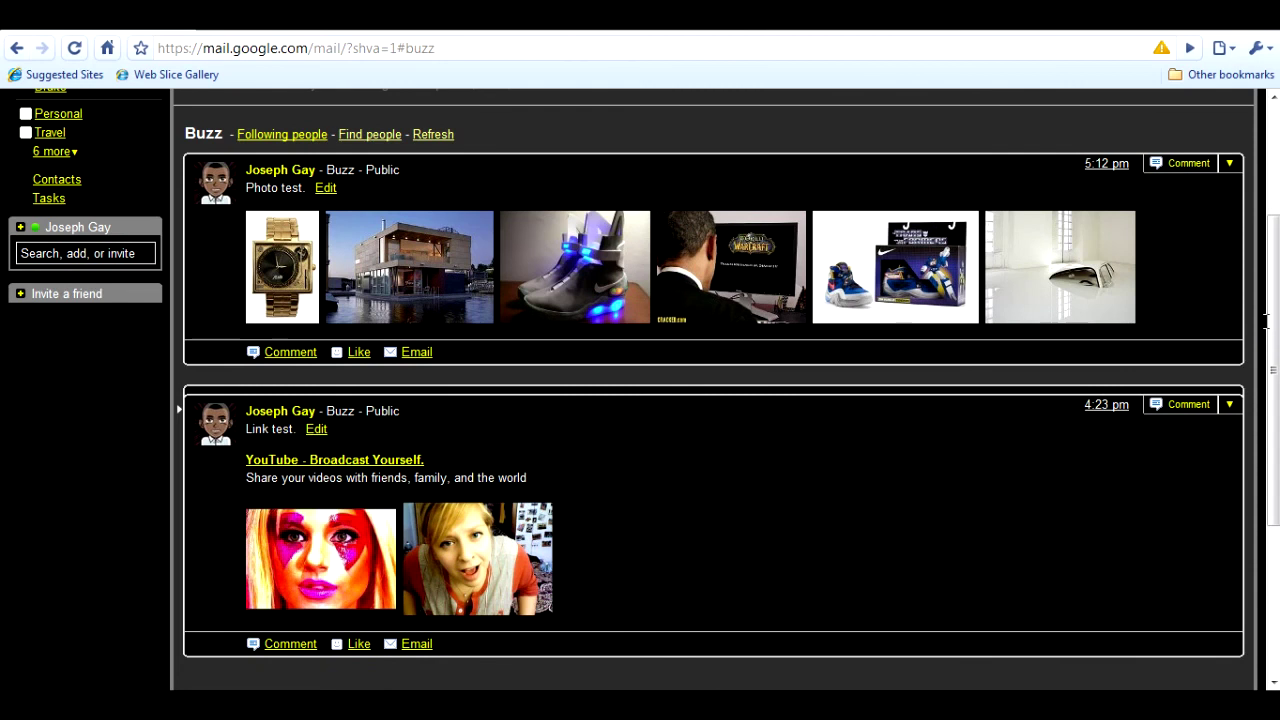
{"action": "scroll", "coordinate": [1270, 238], "scroll_direction": "up", "scroll_amount": 1}
{"action": "scroll", "coordinate": [1270, 238], "scroll_direction": "up", "scroll_amount": 2}
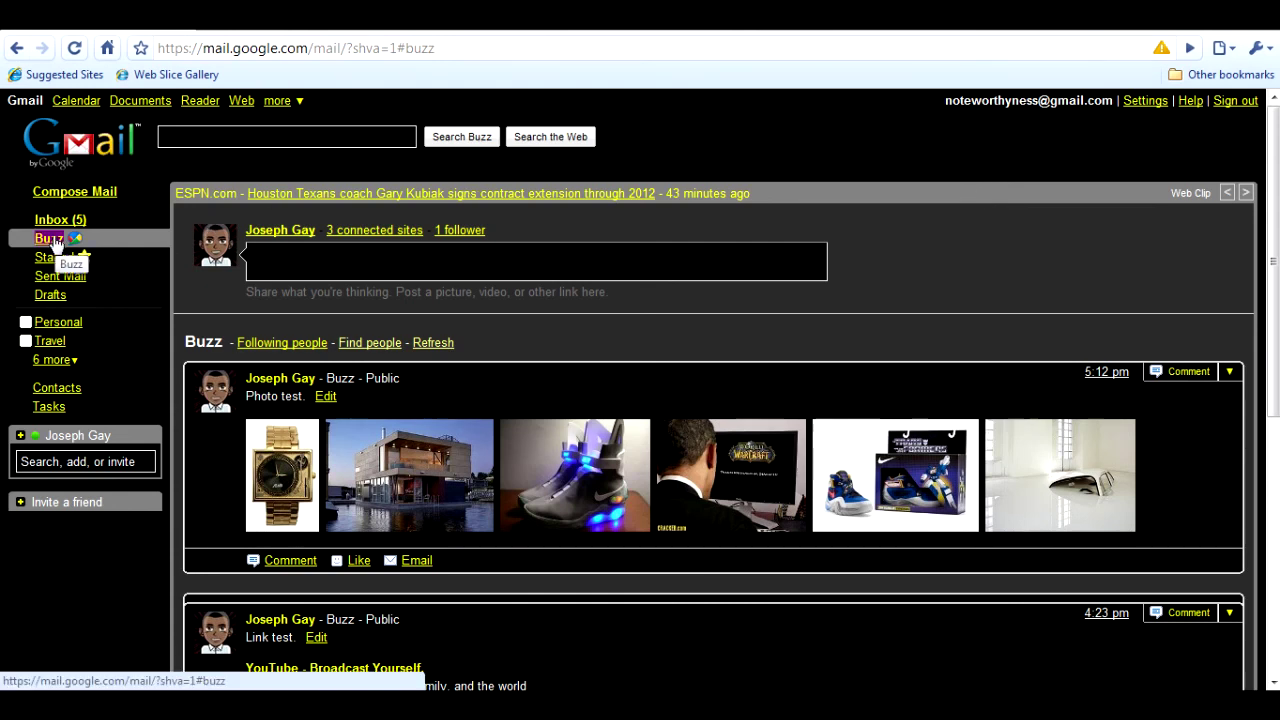
{"action": "left_click", "coordinate": [316, 276]}
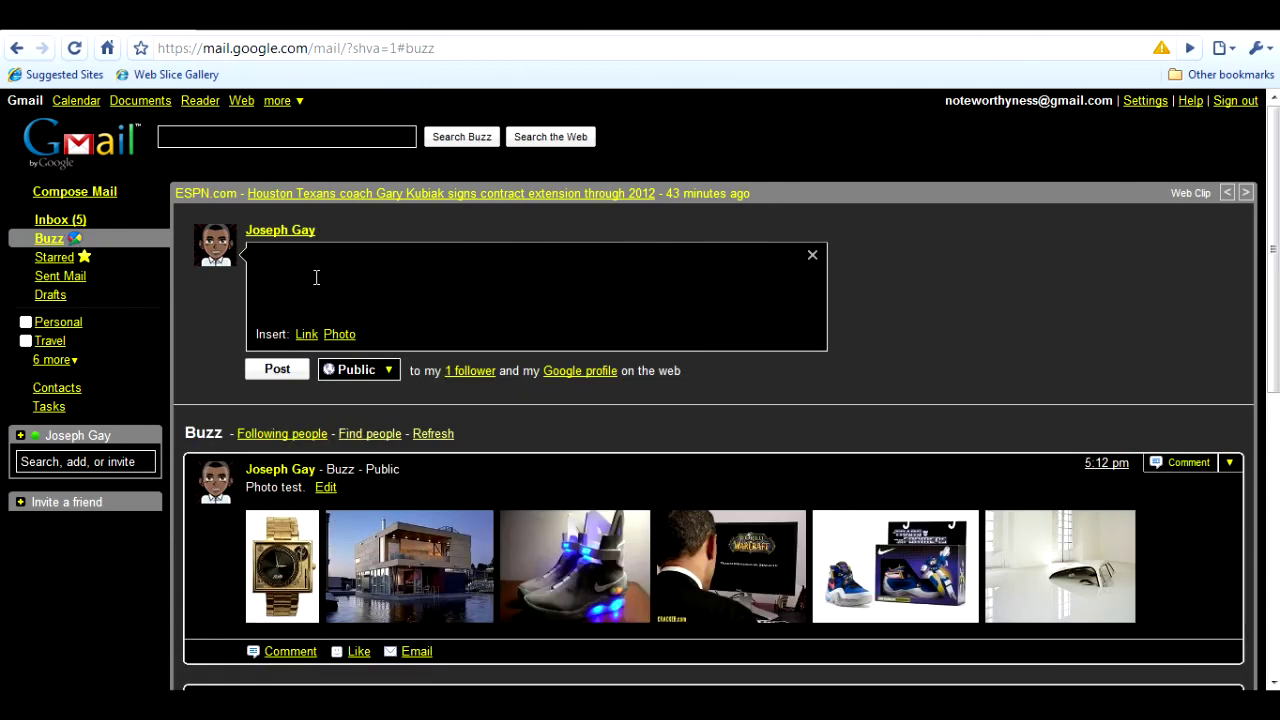